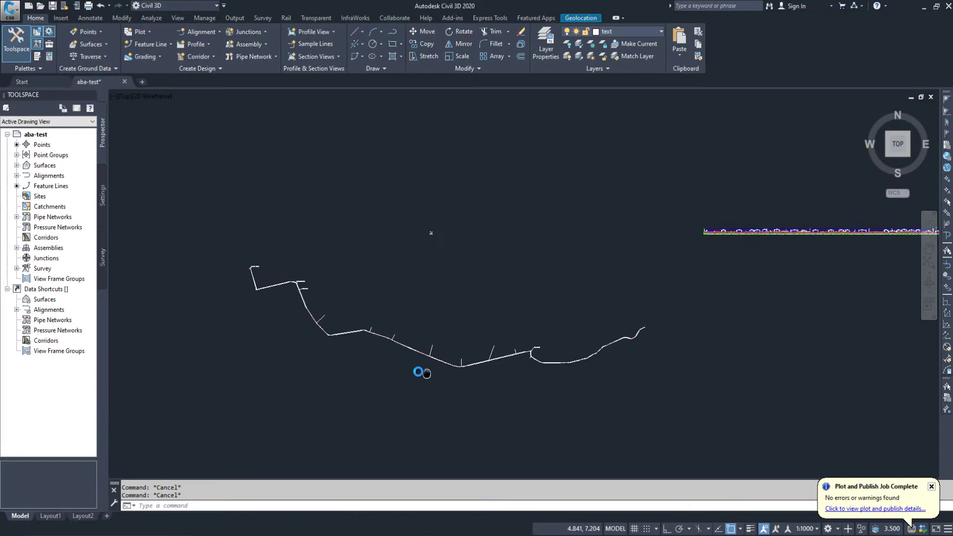
# Step: Pan and zoom around the ABA ROAD alignment and its profile view
pyautogui.scroll(2, 444, 368)
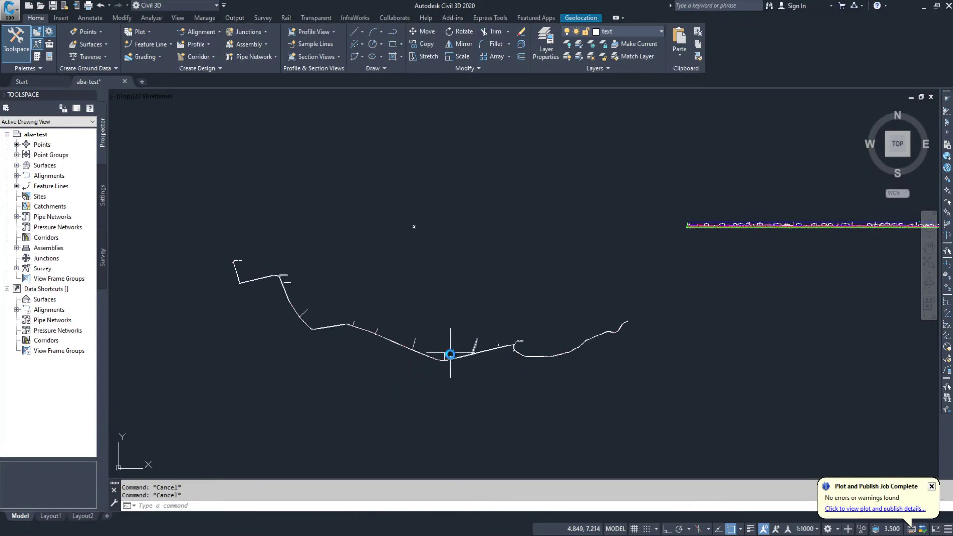
pyautogui.scroll(5, 298, 238)
pyautogui.scroll(-4, 346, 267)
pyautogui.moveTo(346, 312); pyautogui.dragTo(460, 367, button='middle')
pyautogui.scroll(2, 366, 247)
pyautogui.scroll(5, 362, 245)
pyautogui.moveTo(362, 245); pyautogui.dragTo(426, 315, button='middle')
pyautogui.scroll(-8, 346, 353)
pyautogui.scroll(8, 543, 234)
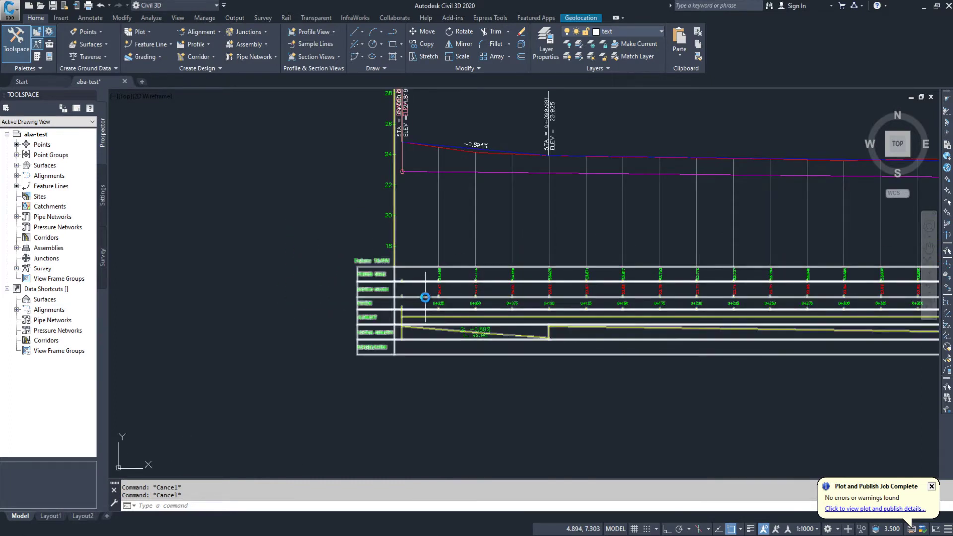
pyautogui.scroll(-8, 517, 291)
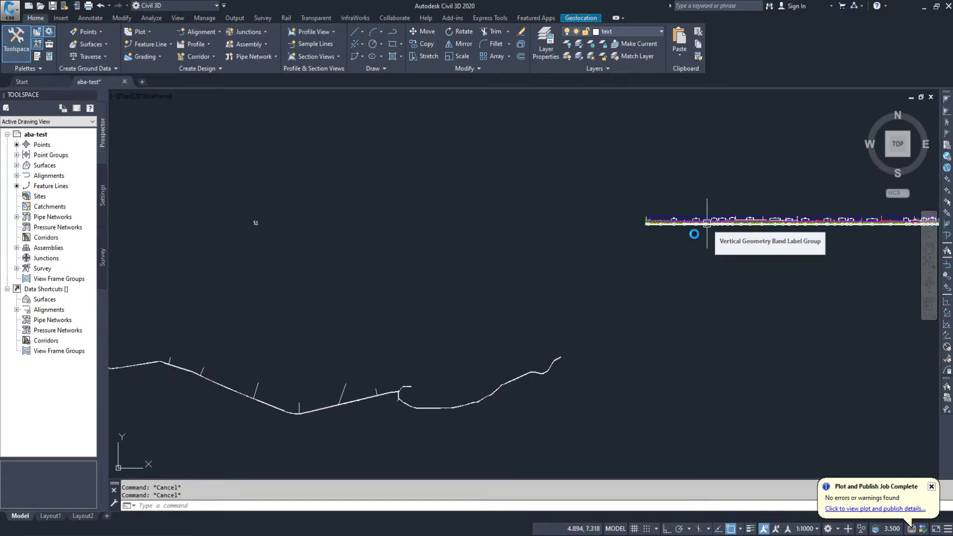
# Step: Start Create View Frames for the center-line alignment with an Automatic chainage range
pyautogui.click(234, 18)
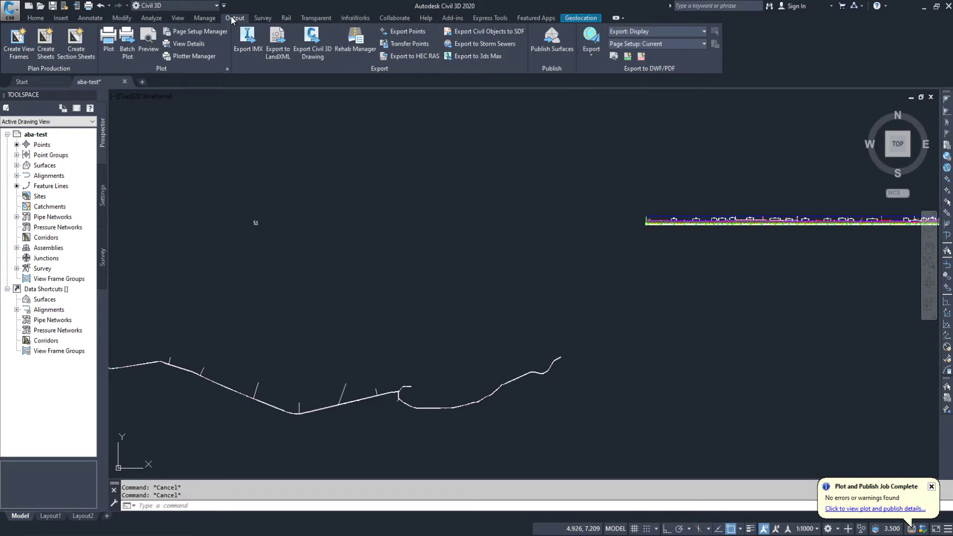
pyautogui.click(28, 56)
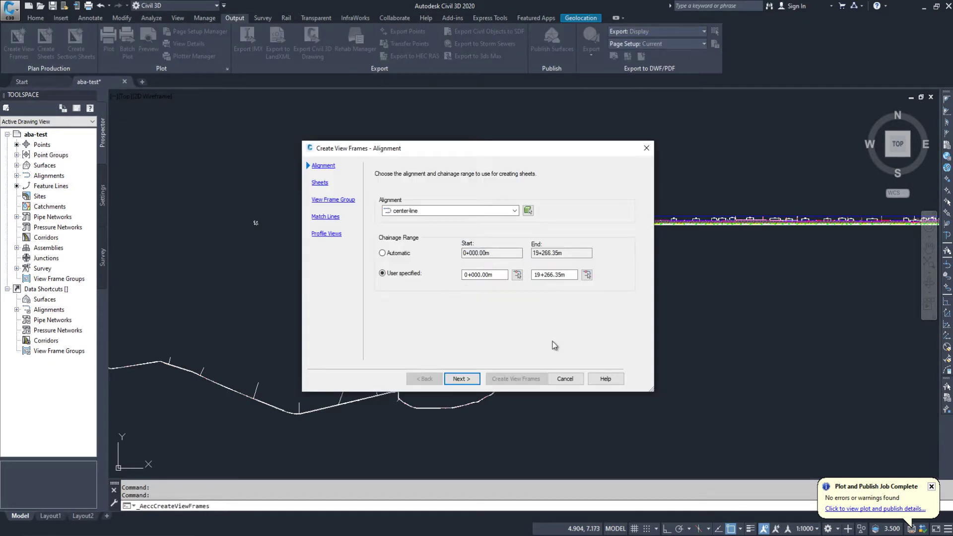
pyautogui.click(397, 253)
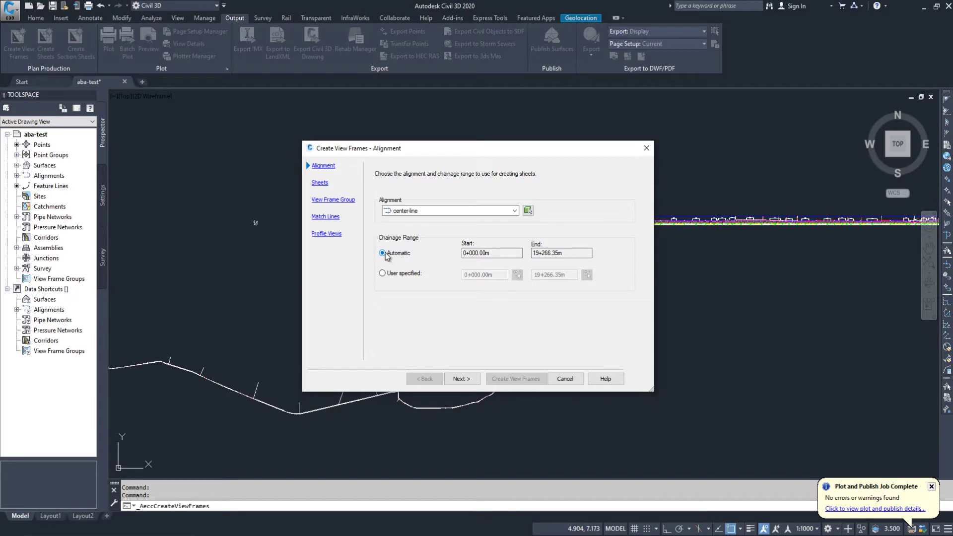
pyautogui.click(461, 379)
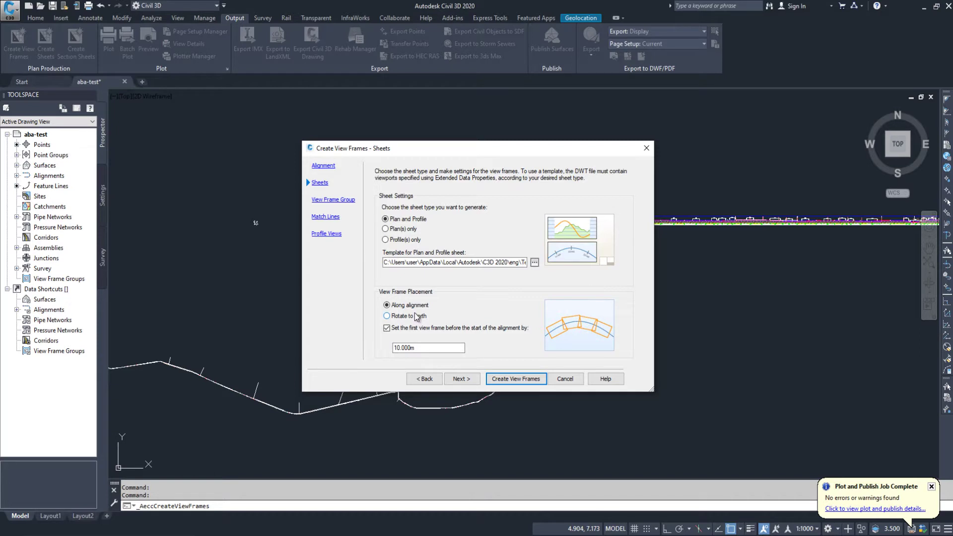
# Step: Choose ISO A0 Plan and Profile 1 to 500 as the view frame sheet template
pyautogui.click(534, 263)
pyautogui.moveTo(462, 183); pyautogui.dragTo(448, 139)
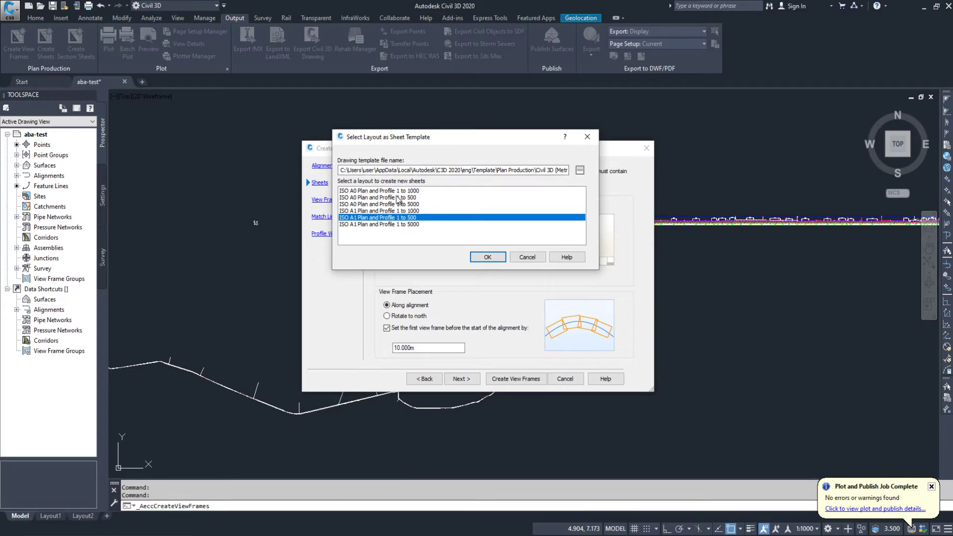
pyautogui.click(400, 192)
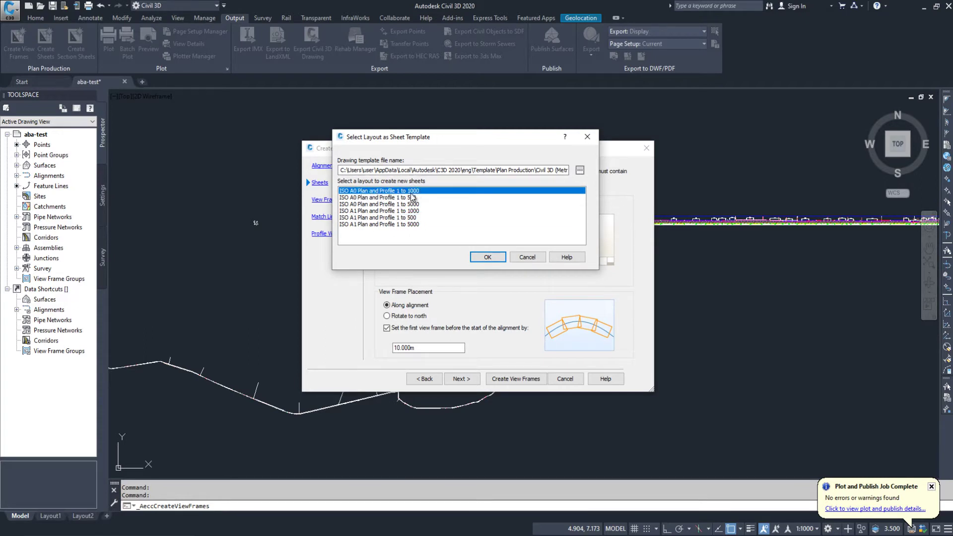
pyautogui.click(343, 198)
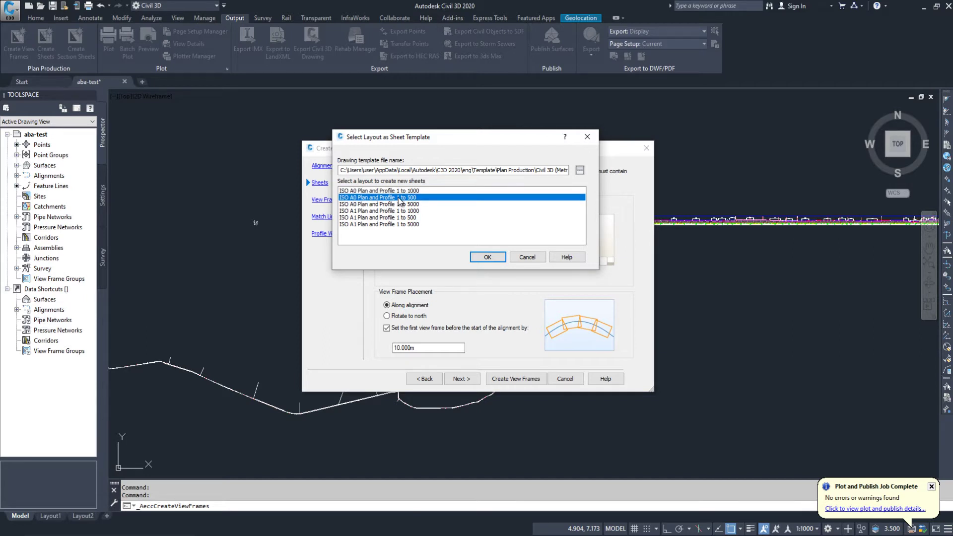
pyautogui.click(407, 218)
pyautogui.click(407, 199)
pyautogui.click(487, 257)
# Step: Keep the group, match line and profile view settings and create the view frames
pyautogui.click(461, 379)
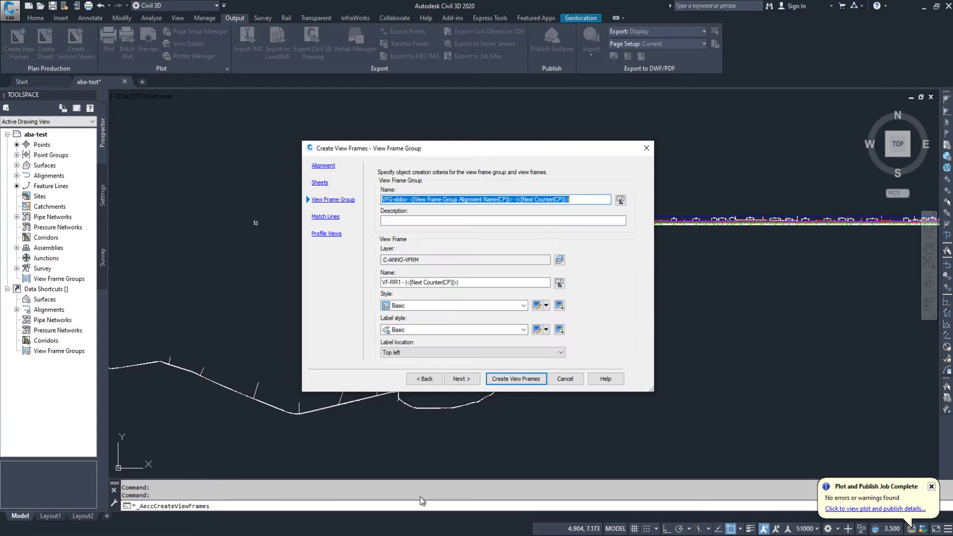
pyautogui.click(466, 379)
pyautogui.click(466, 379)
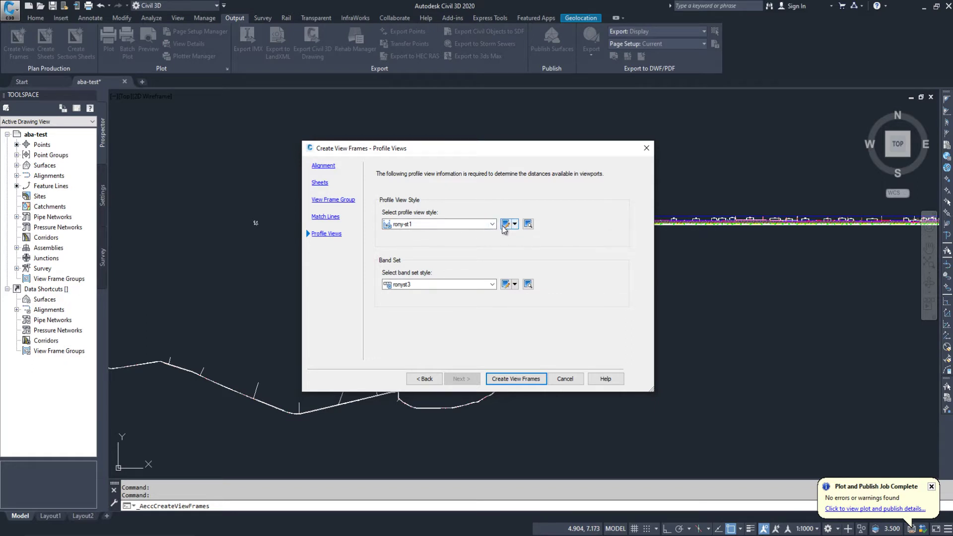
pyautogui.click(516, 379)
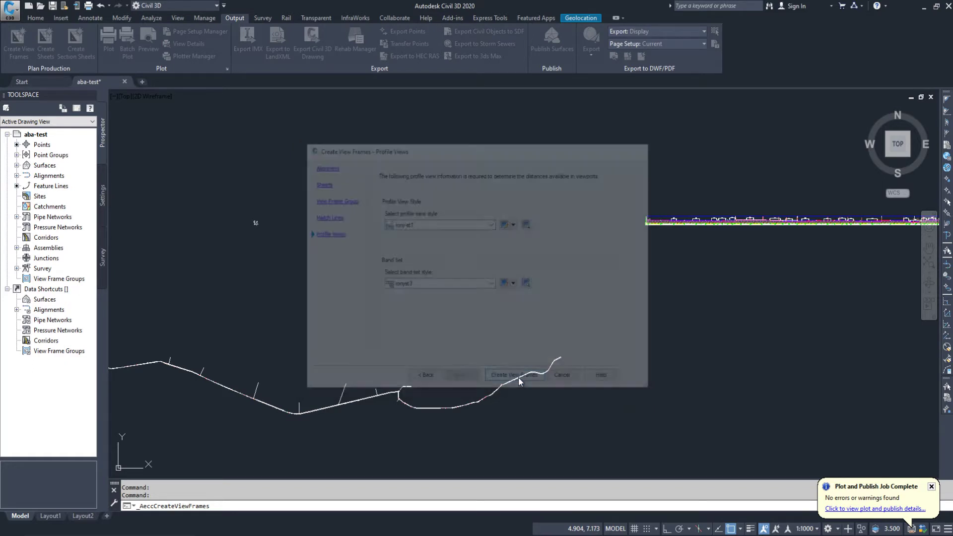
pyautogui.moveTo(529, 303)
pyautogui.mouseDown(button='middle')
pyautogui.moveTo(702, 302)
pyautogui.moveTo(458, 298)
pyautogui.mouseUp(button='middle')
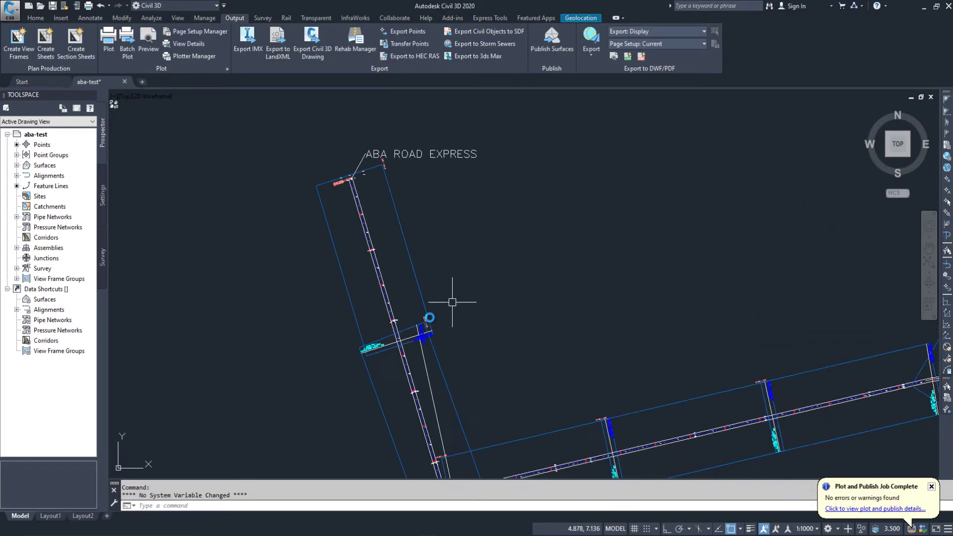
pyautogui.scroll(4, 427, 323)
pyautogui.scroll(-5, 427, 323)
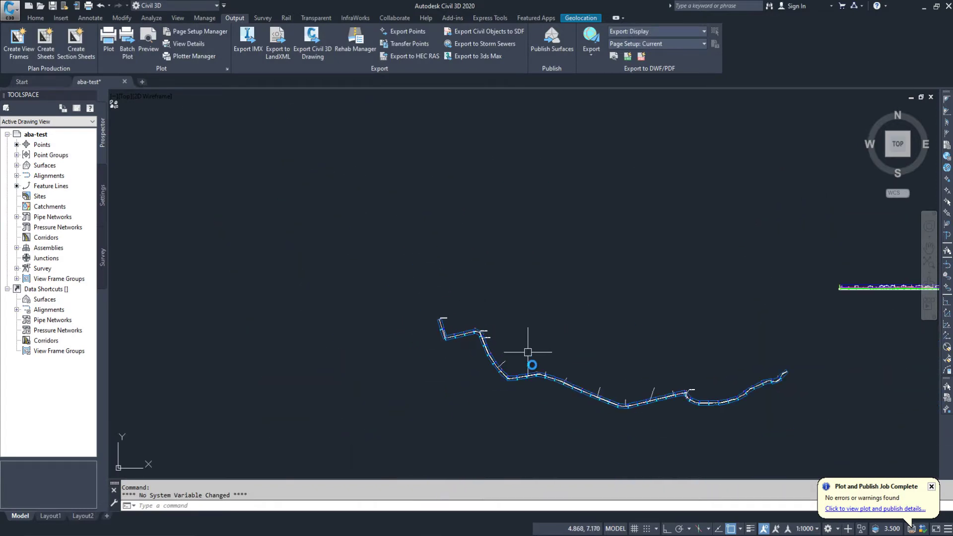
pyautogui.scroll(3, 479, 358)
pyautogui.scroll(4, 441, 325)
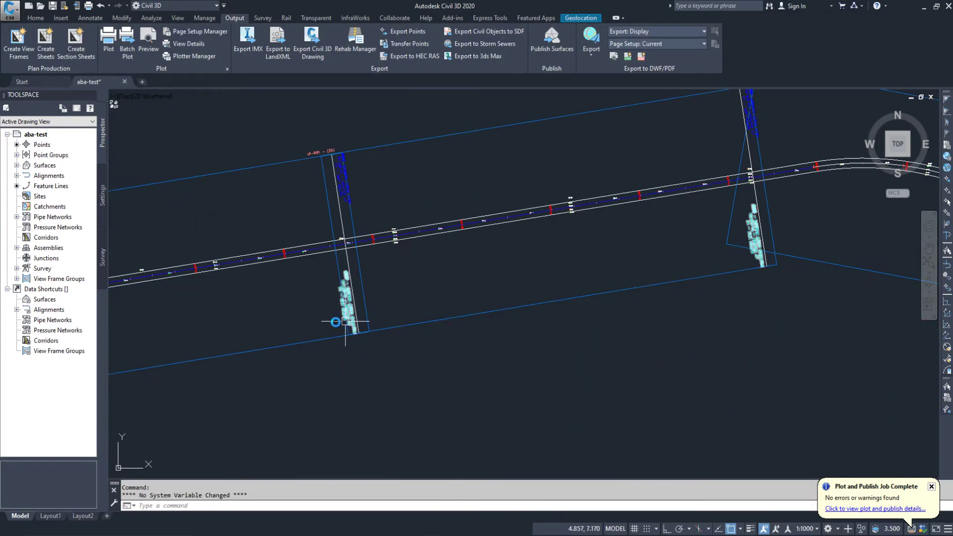
pyautogui.moveTo(315, 323); pyautogui.dragTo(517, 329, button='middle')
pyautogui.scroll(-5, 369, 319)
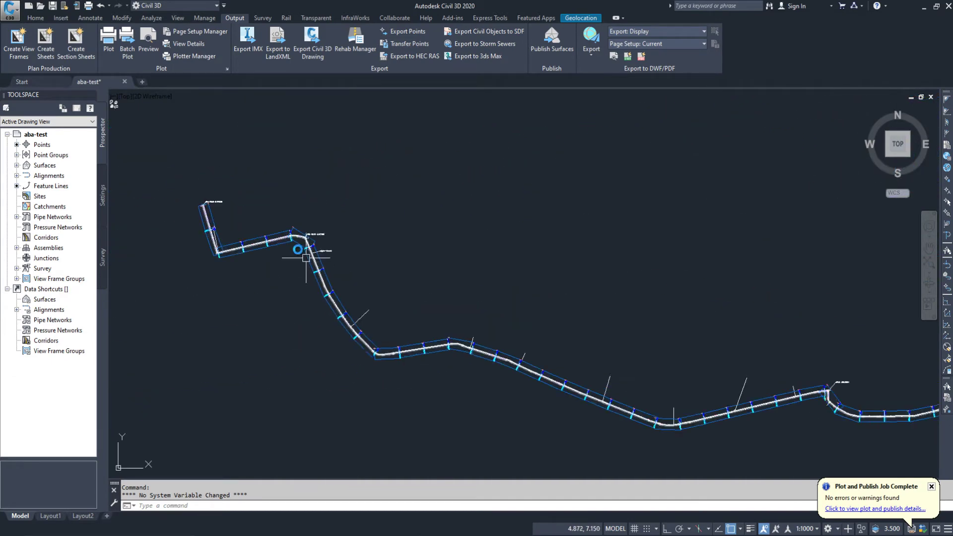
pyautogui.scroll(4, 304, 251)
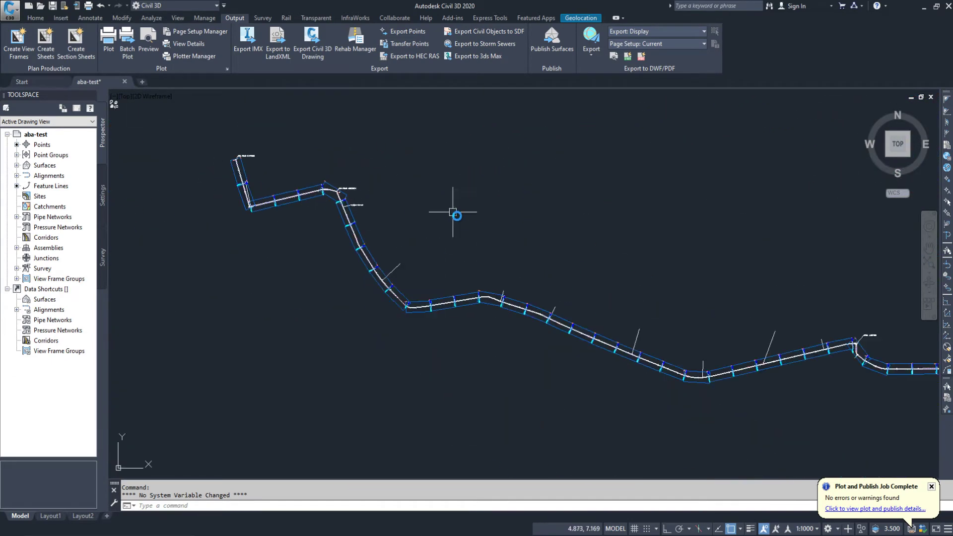
pyautogui.moveTo(453, 212); pyautogui.dragTo(474, 234, button='middle')
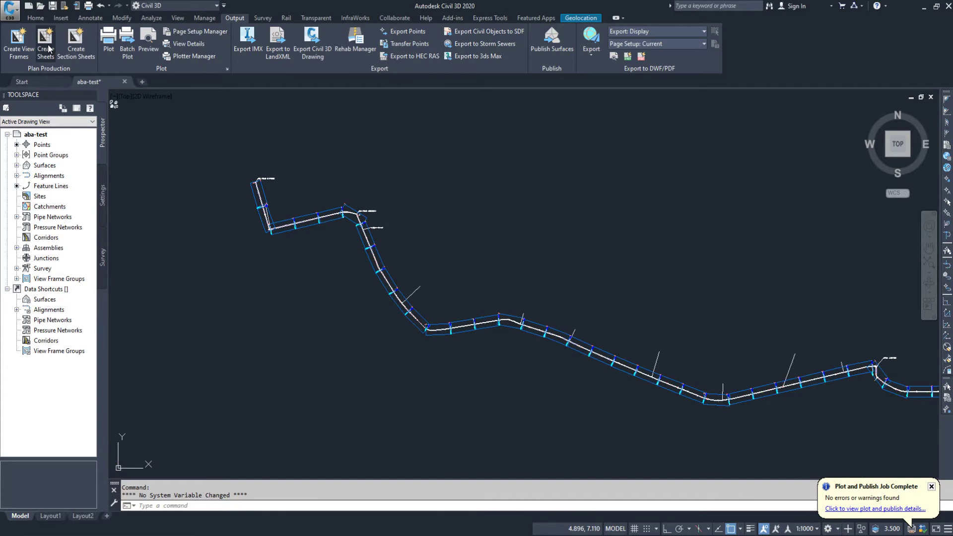
# Step: Start Create Sheets, add the North arrow block and put all layouts in the current drawing
pyautogui.click(46, 55)
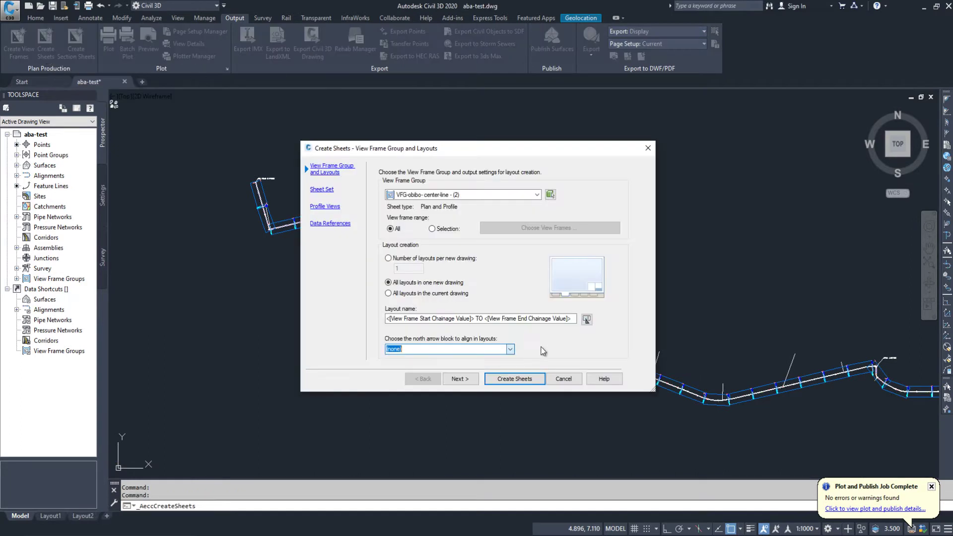
pyautogui.click(511, 350)
pyautogui.click(438, 359)
pyautogui.click(417, 293)
pyautogui.click(467, 386)
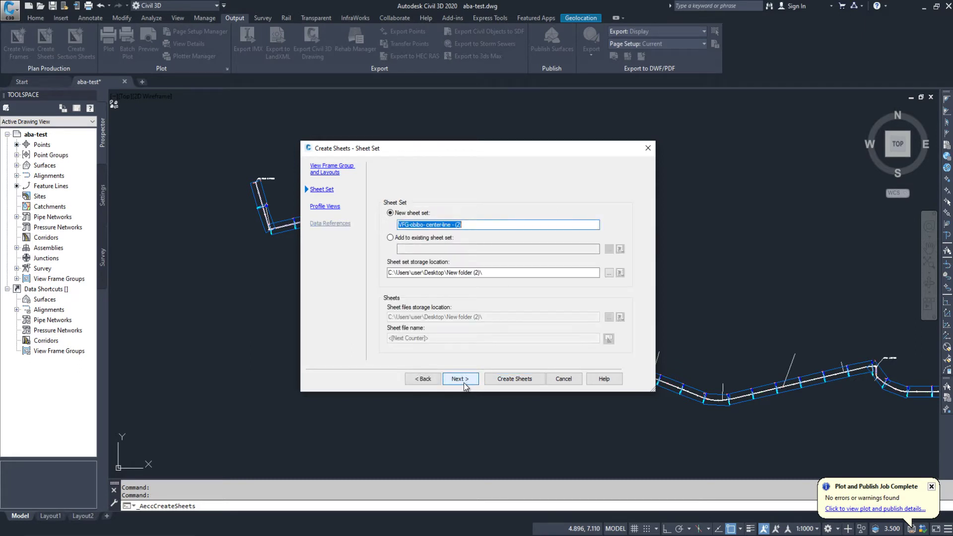
pyautogui.click(472, 380)
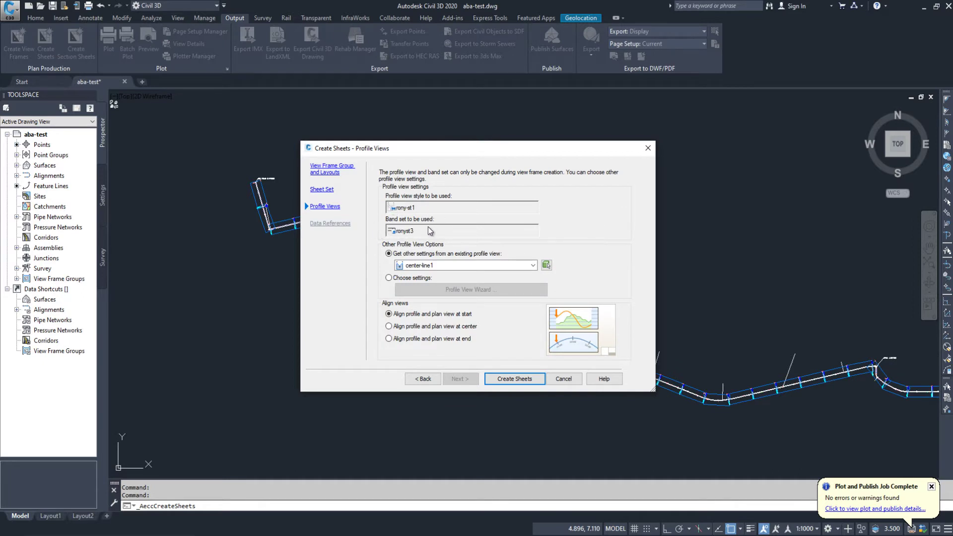
# Step: Set the first split profile view style to rony-st1, then create the sheets and save
pyautogui.click(390, 279)
pyautogui.click(454, 289)
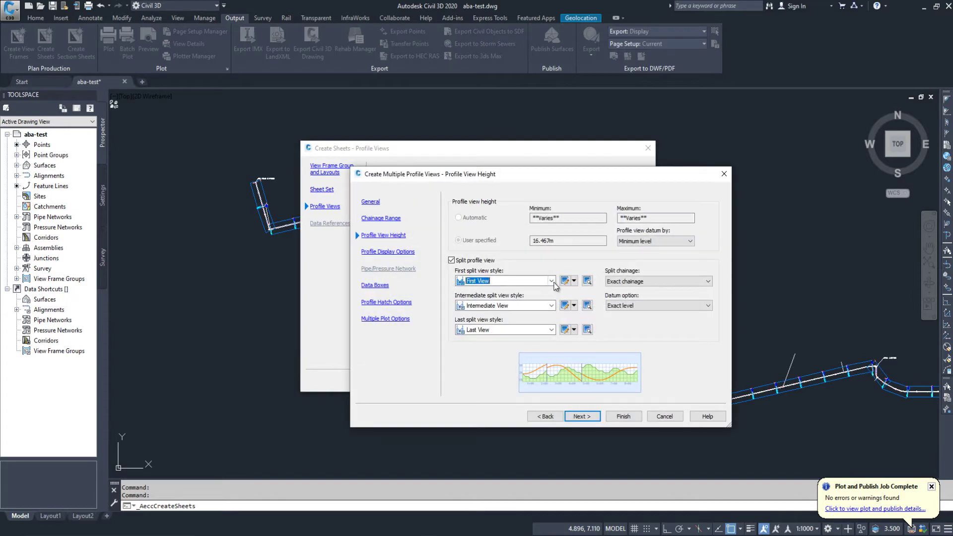
pyautogui.click(551, 281)
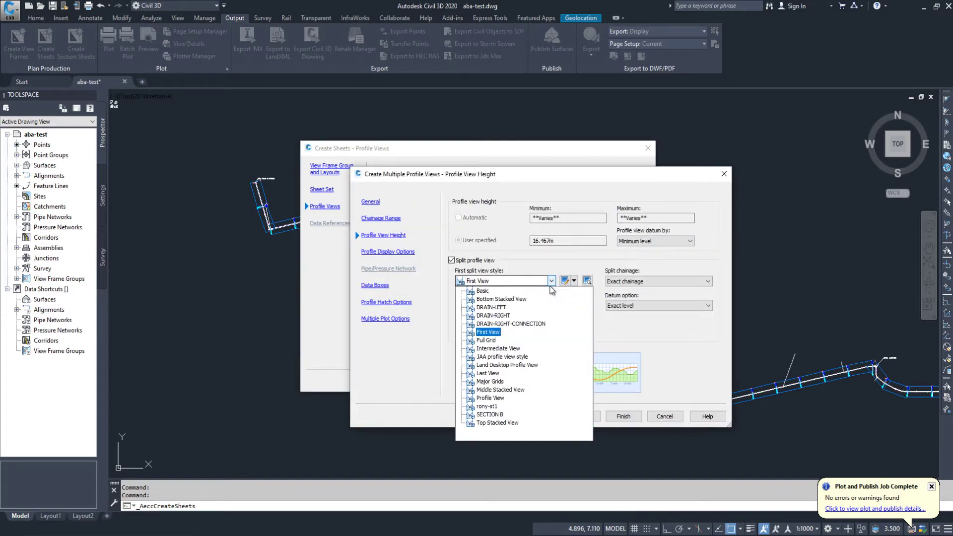
pyautogui.click(487, 407)
pyautogui.click(582, 416)
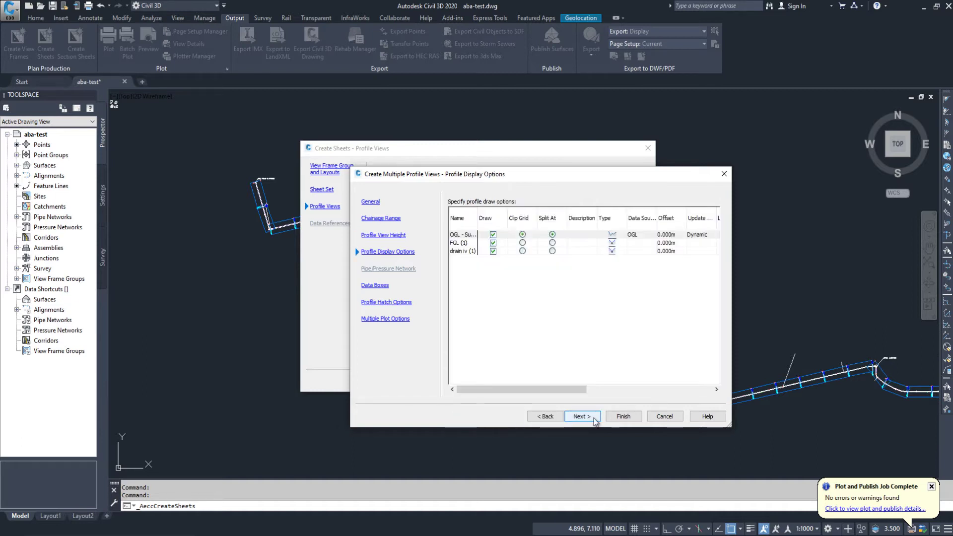
pyautogui.click(582, 417)
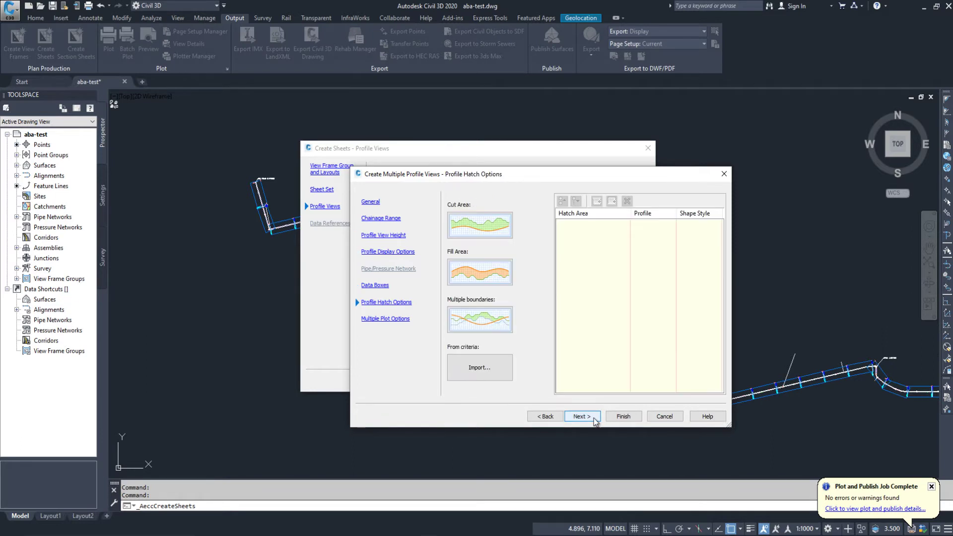
pyautogui.click(582, 417)
pyautogui.click(616, 417)
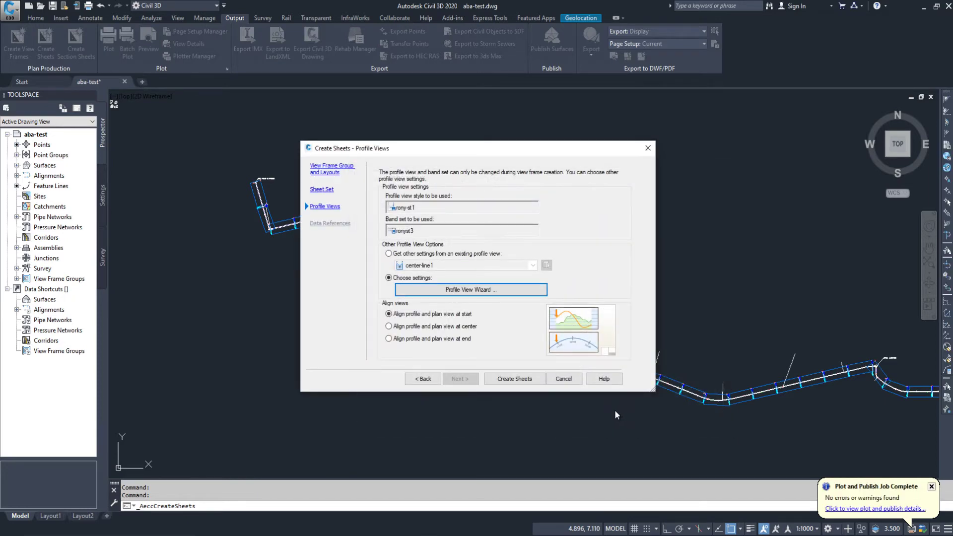
pyautogui.click(513, 386)
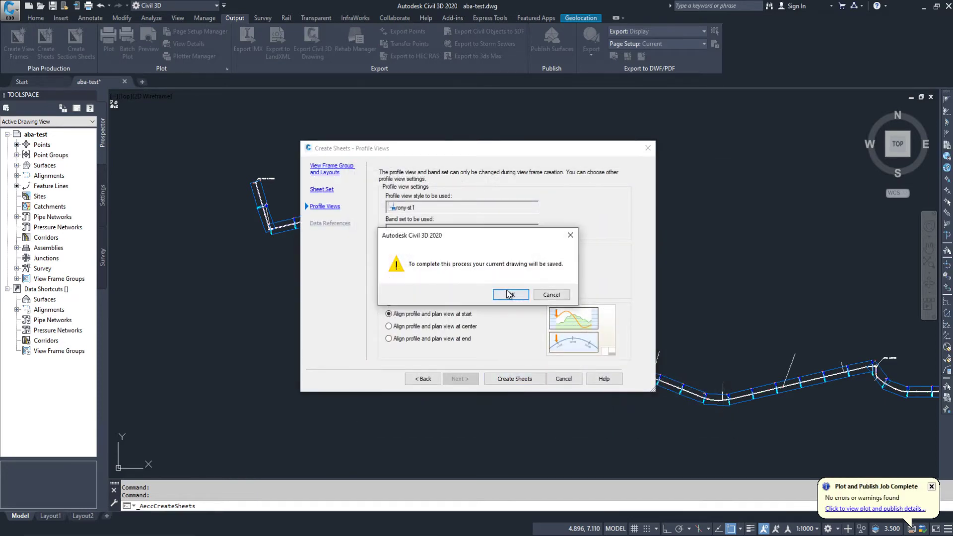
pyautogui.click(511, 295)
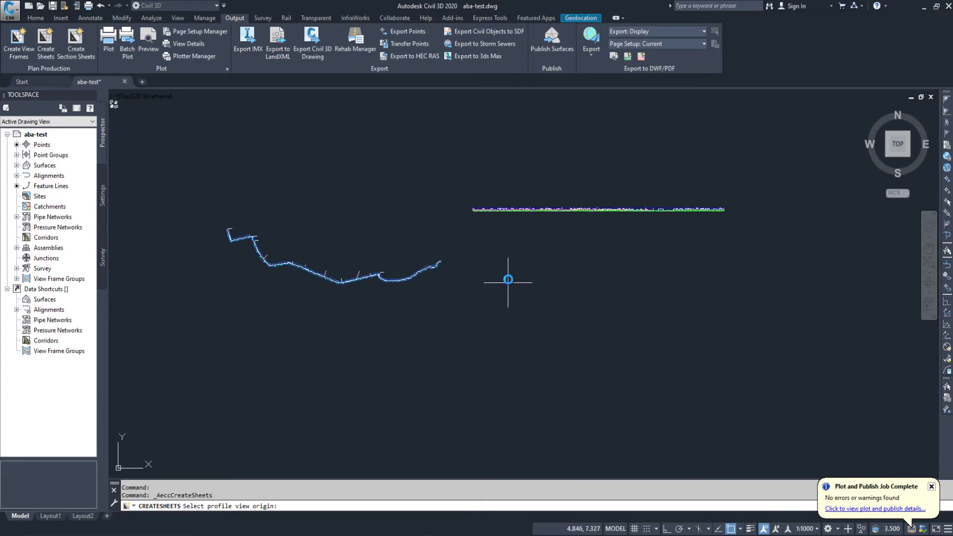
# Step: Pick the profile view origin to place the profile views in model space
pyautogui.click(335, 10)
pyautogui.click(509, 274)
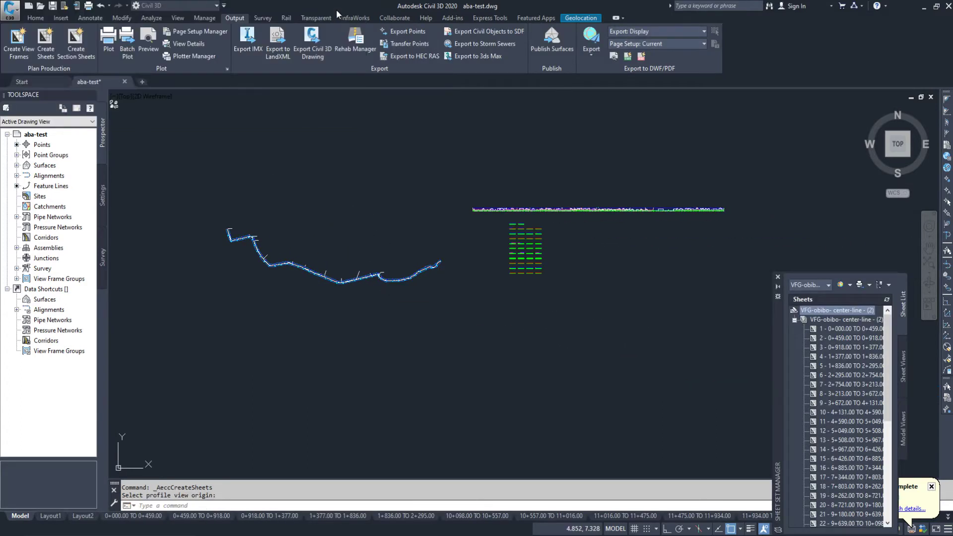
pyautogui.click(427, 405)
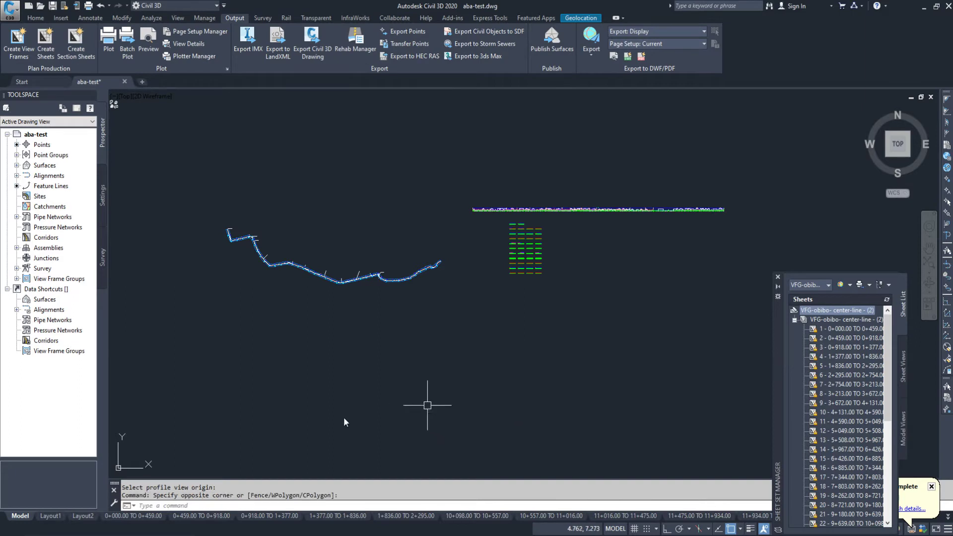
# Step: Inspect the 0+000.00 TO 0+459.00 sheet layout, then return to model space
pyautogui.click(123, 519)
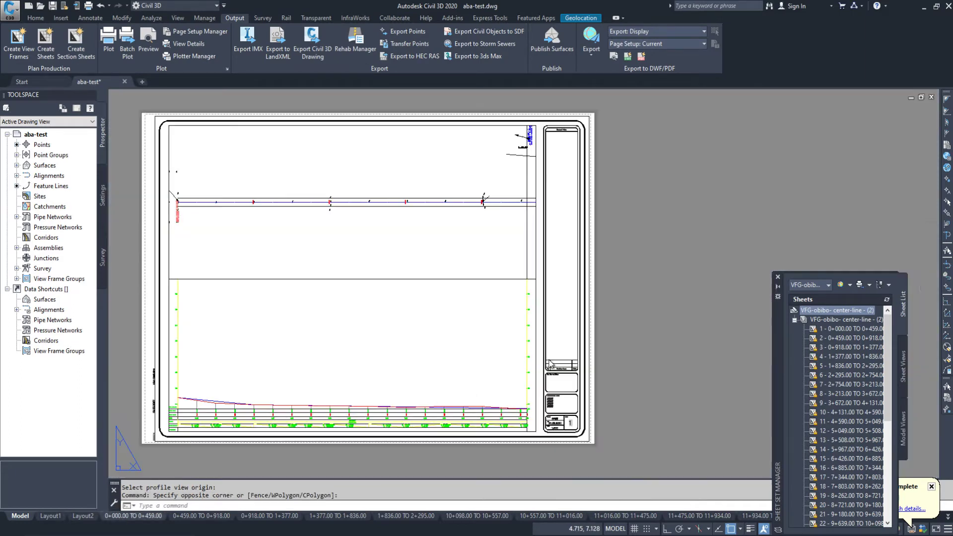
pyautogui.scroll(2, 339, 334)
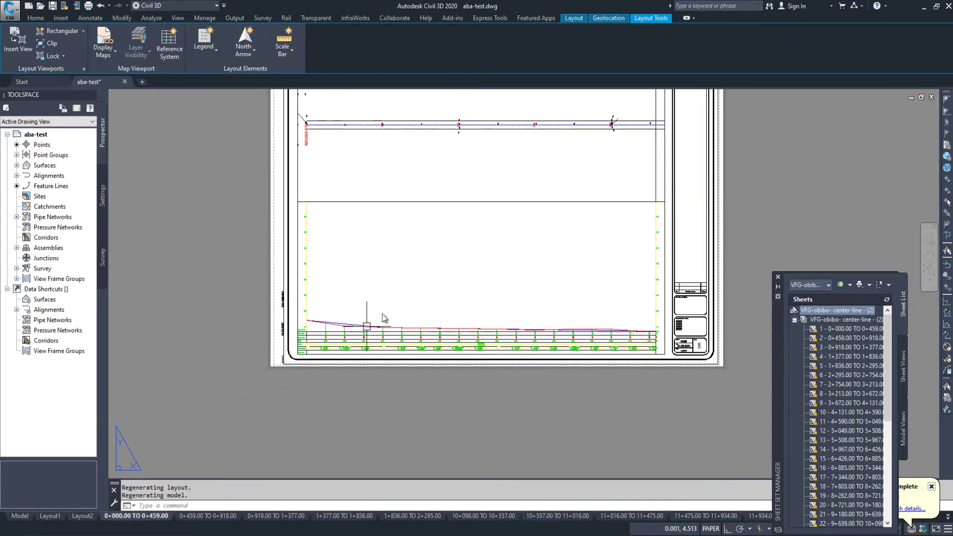
pyautogui.scroll(3, 312, 315)
pyautogui.scroll(-3, 327, 295)
pyautogui.scroll(3, 411, 348)
pyautogui.moveTo(410, 334); pyautogui.dragTo(416, 325, button='middle')
pyautogui.scroll(-1, 416, 326)
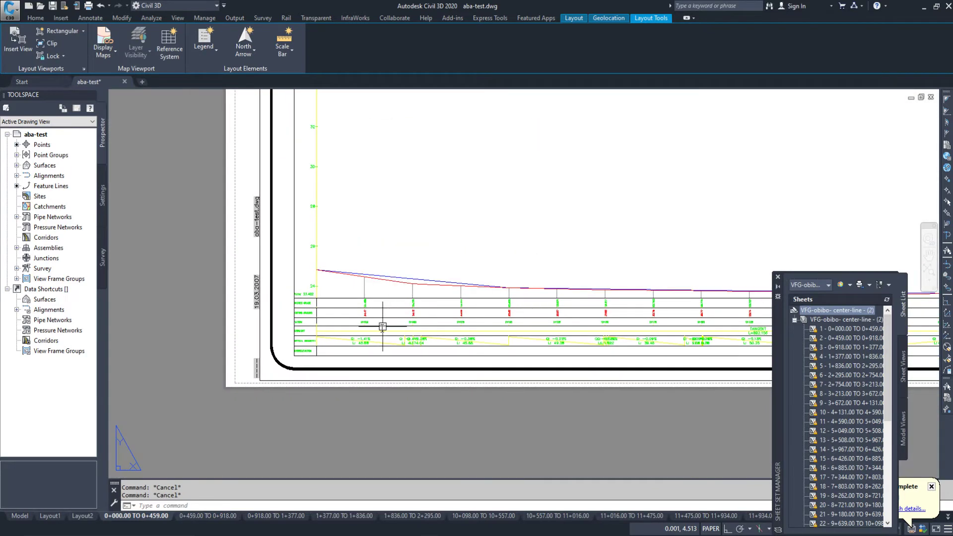
pyautogui.scroll(-3, 298, 377)
pyautogui.click(251, 421)
pyautogui.press('Escape')
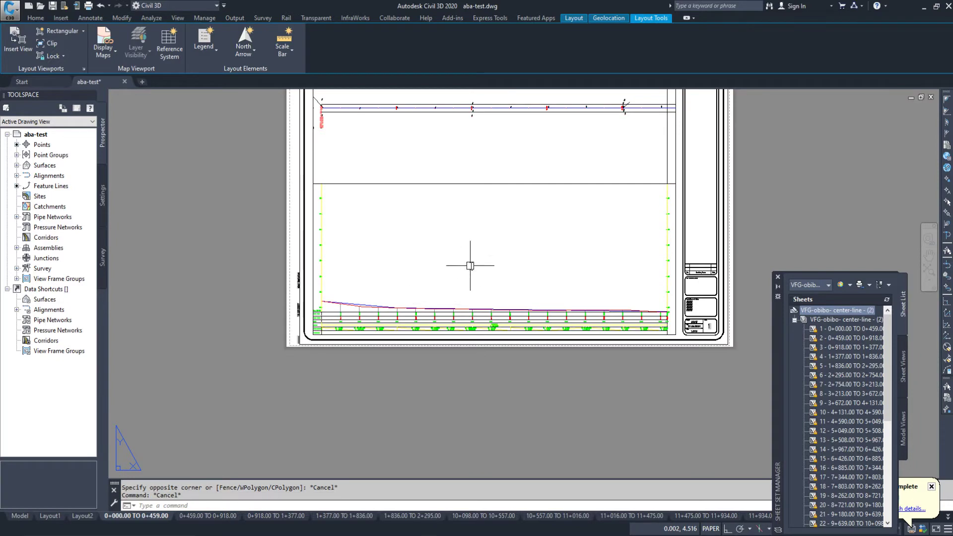
pyautogui.scroll(2, 348, 313)
pyautogui.press('Escape')
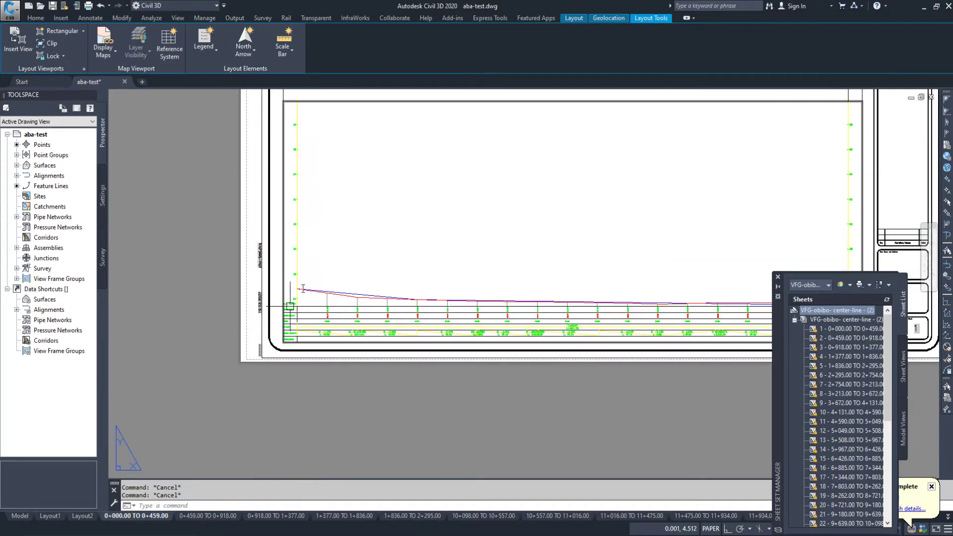
pyautogui.click(20, 516)
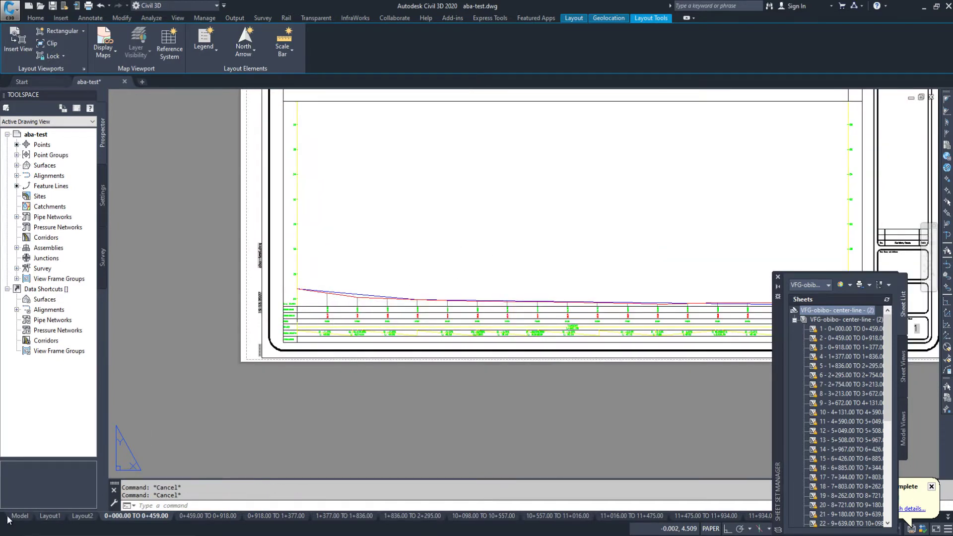
pyautogui.scroll(8, 496, 273)
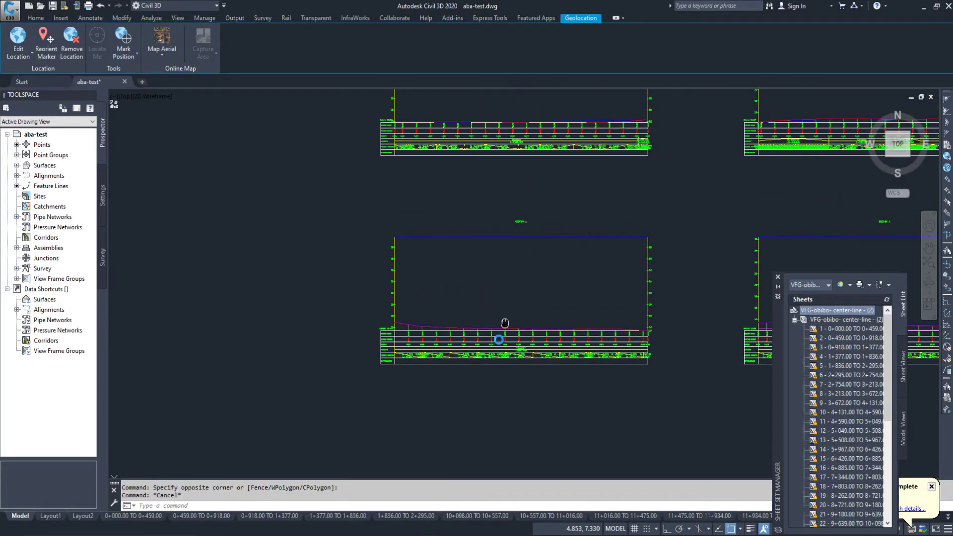
# Step: Set the center-line2 profile view to manual split with an adjusted datum of 18
pyautogui.click(486, 266)
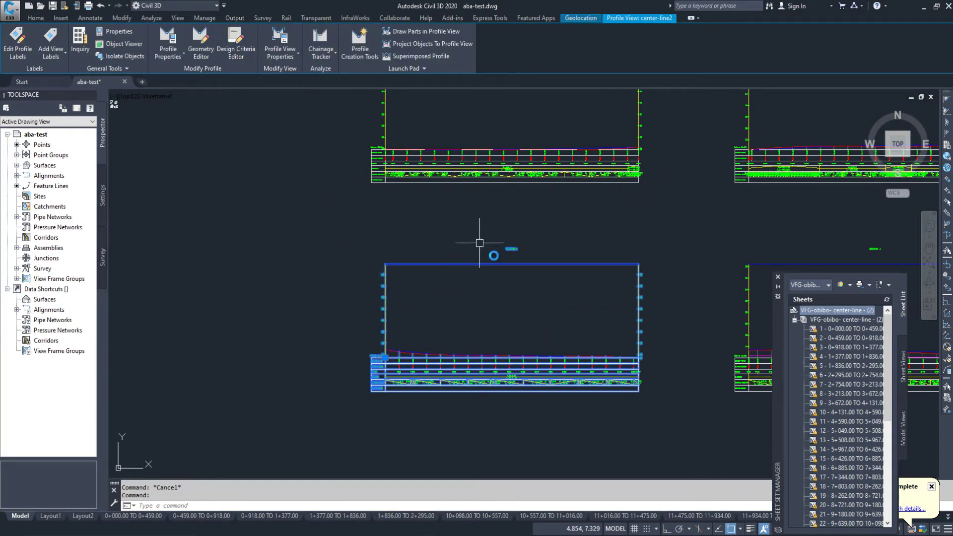
pyautogui.click(280, 39)
pyautogui.click(460, 209)
pyautogui.click(737, 234)
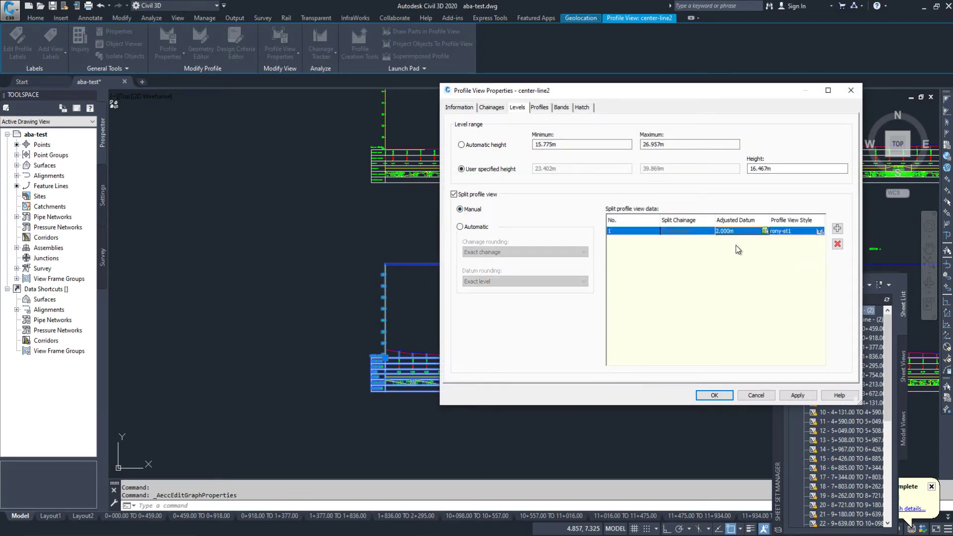
pyautogui.click(739, 230)
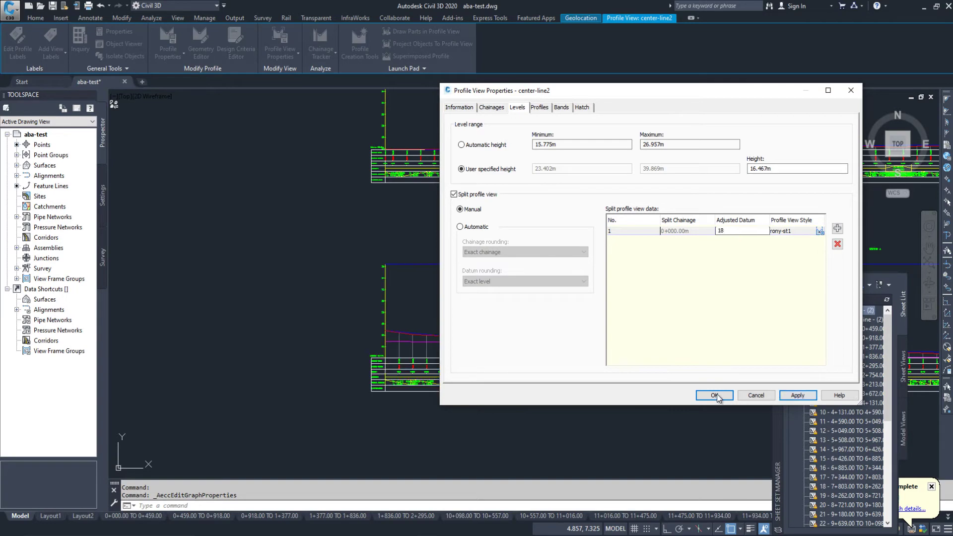
pyautogui.click(715, 395)
pyautogui.press('Escape')
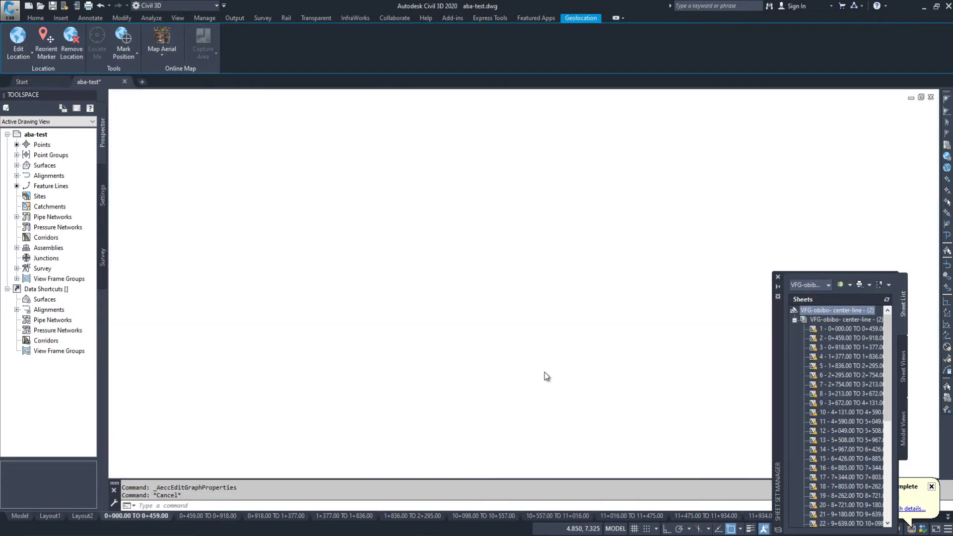
# Step: Check the raised profile on the sheet layout and return to model space
pyautogui.scroll(-2, 457, 313)
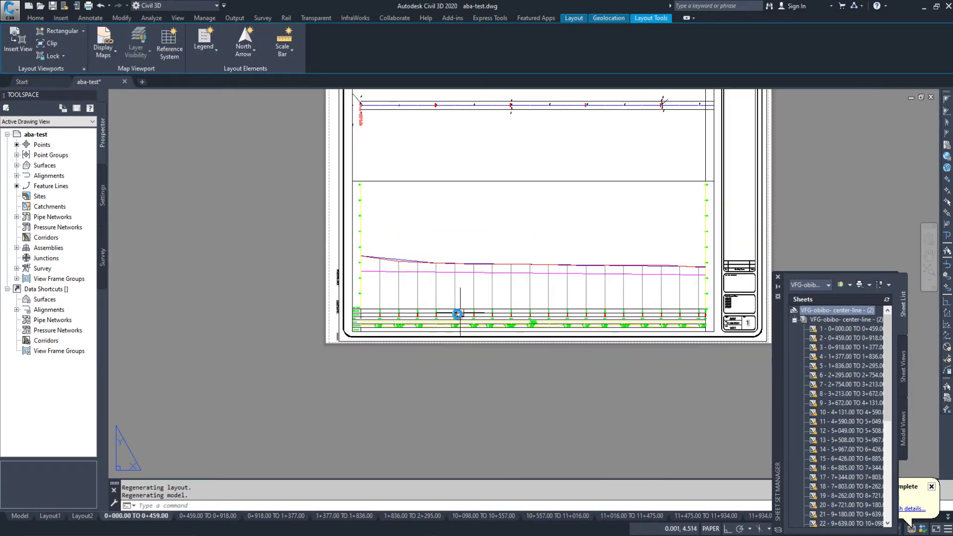
pyautogui.scroll(3, 435, 348)
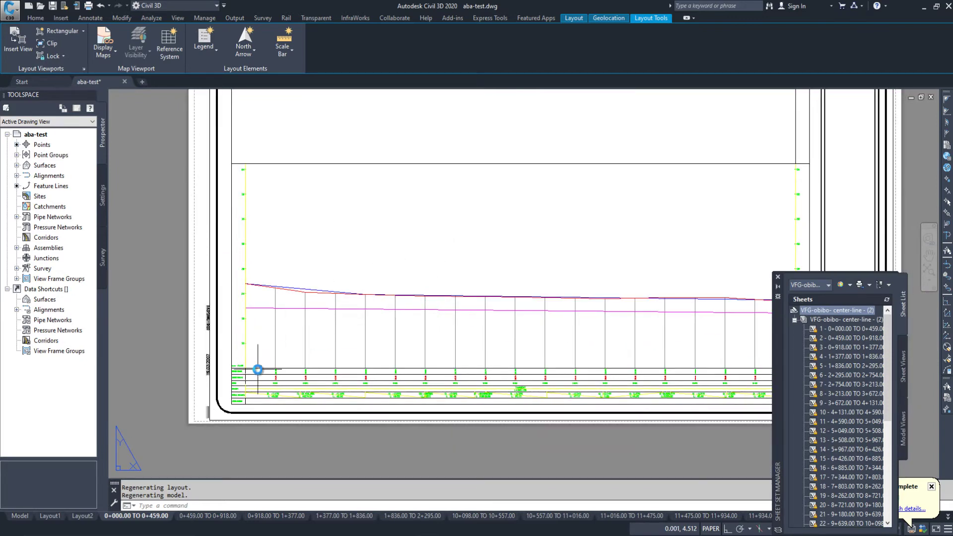
pyautogui.scroll(3, 241, 377)
pyautogui.scroll(-1, 293, 318)
pyautogui.click(11, 518)
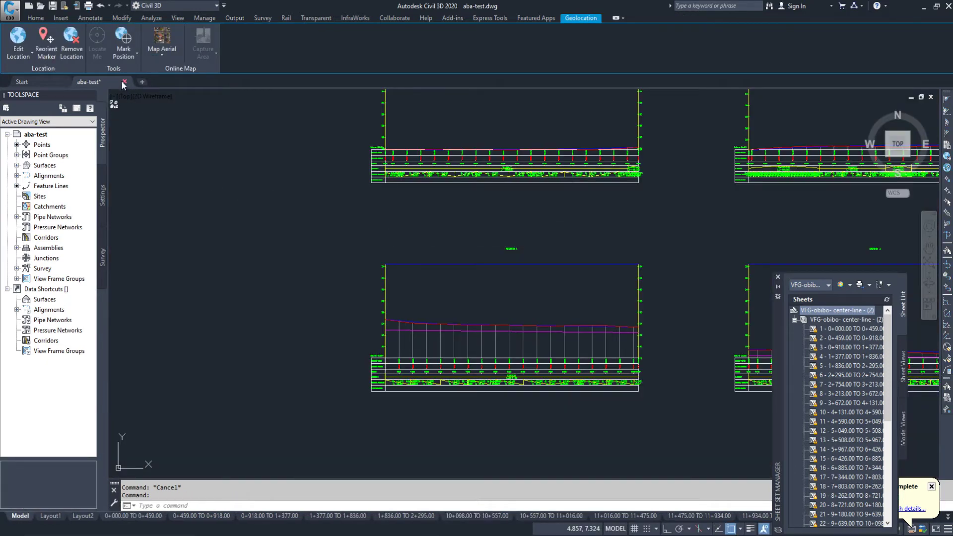
# Step: Close Civil 3D without saving aba-test, then open aba-test1.dwg from New folder (2)
pyautogui.click(495, 295)
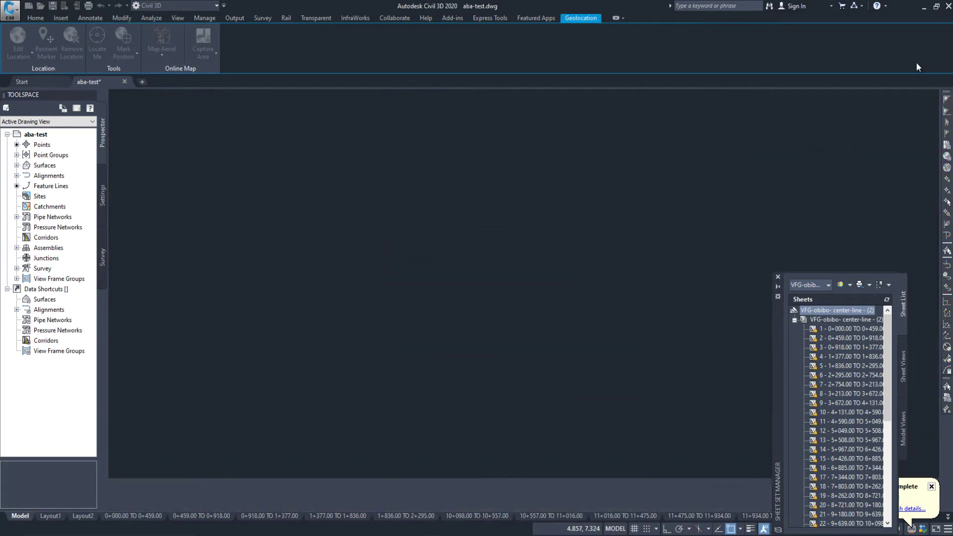
pyautogui.click(948, 7)
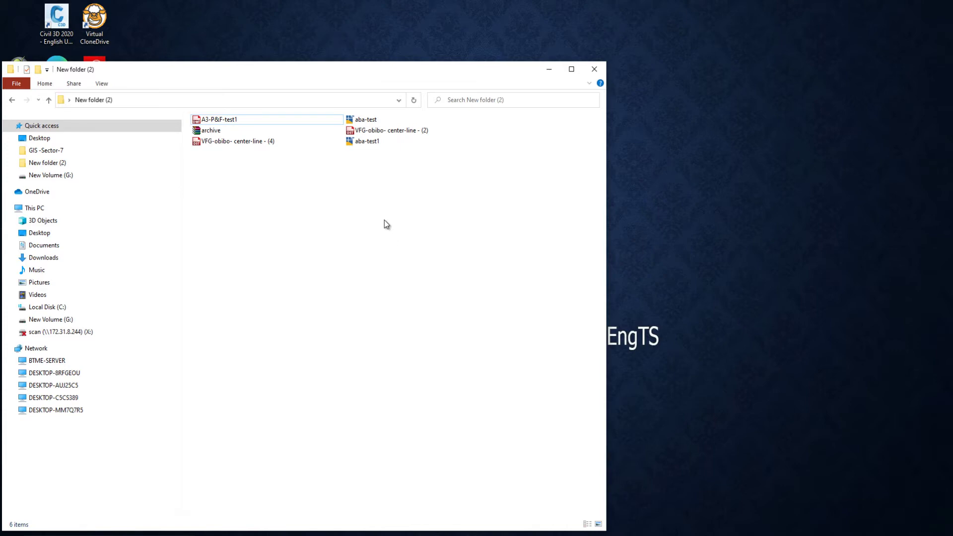
pyautogui.click(374, 122)
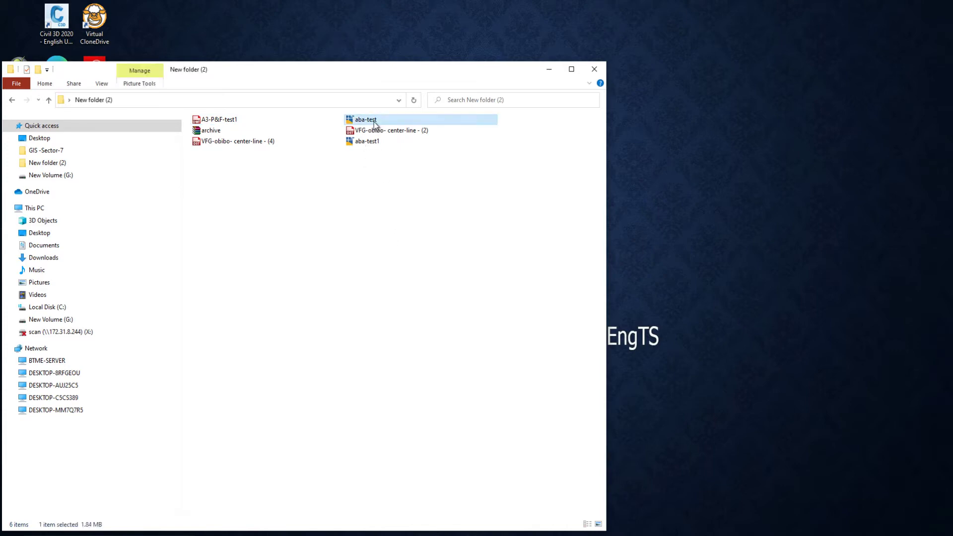
pyautogui.click(371, 144)
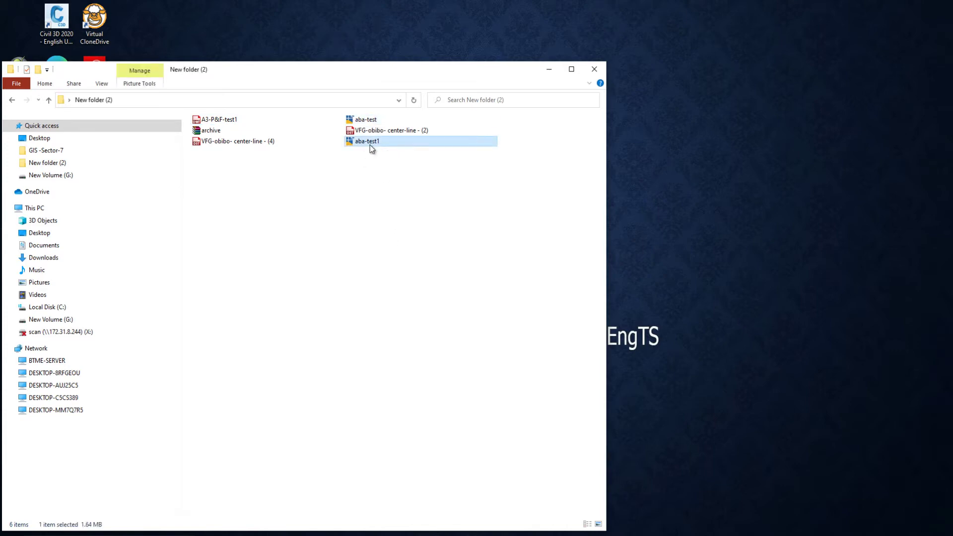
pyautogui.doubleClick(371, 144)
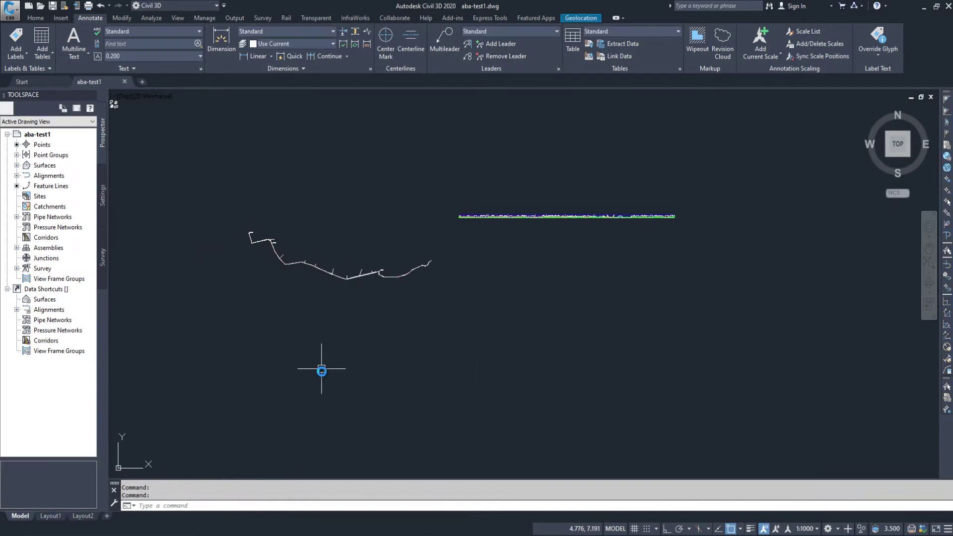
# Step: Create a new drawing from the Plan Production template 'Civil 3D (Metric) Plan and Profile.dwt'
pyautogui.moveTo(333, 375); pyautogui.dragTo(374, 372, button='middle')
pyautogui.hotkey('ctrl', 'n')
pyautogui.click(6, 14)
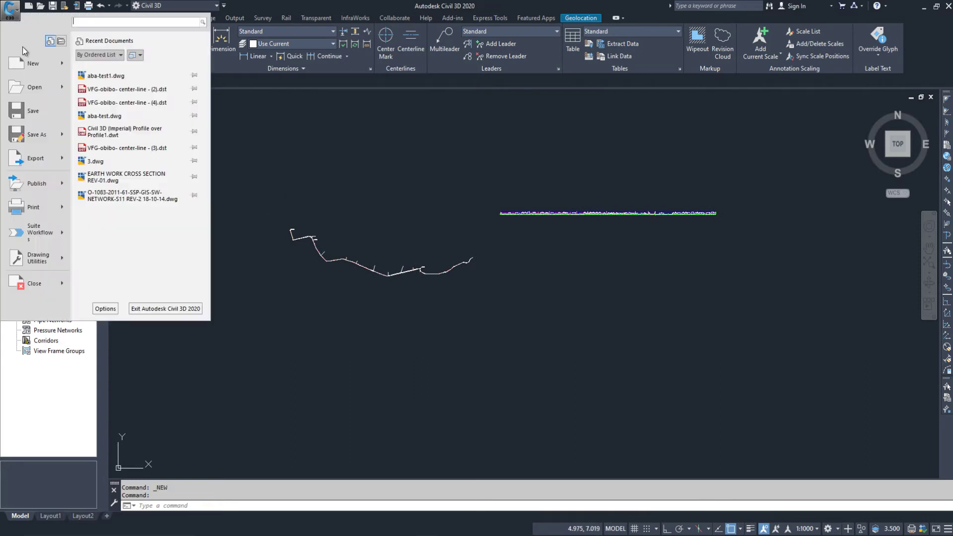
pyautogui.click(37, 72)
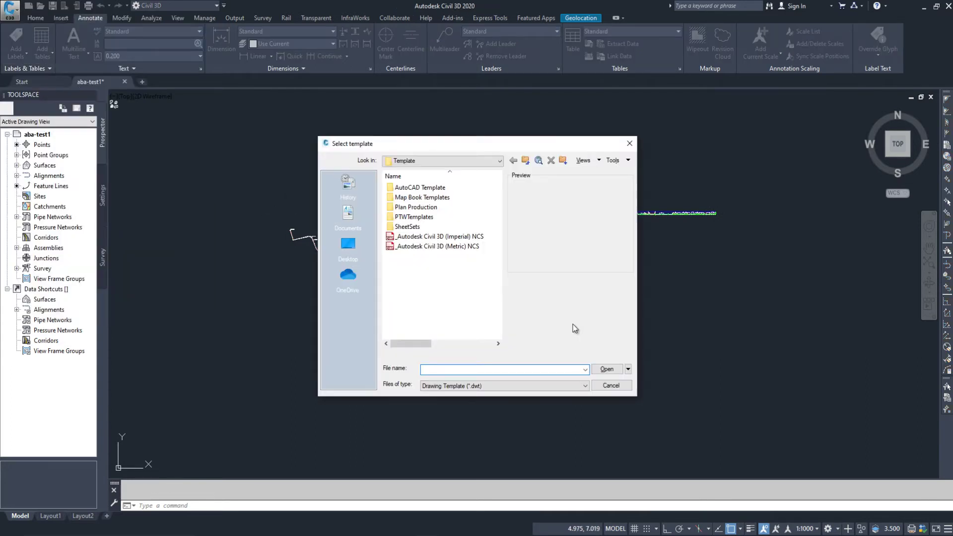
pyautogui.click(420, 208)
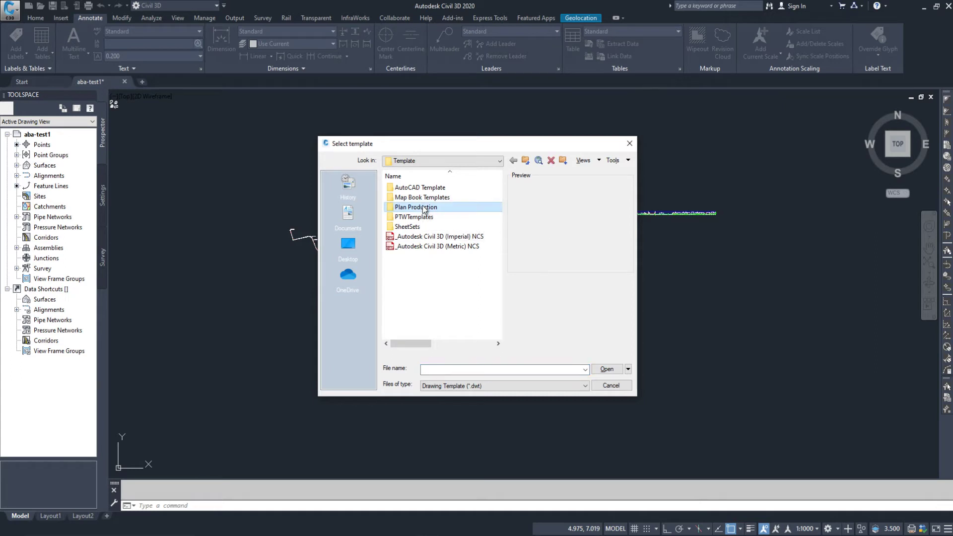
pyautogui.doubleClick(420, 208)
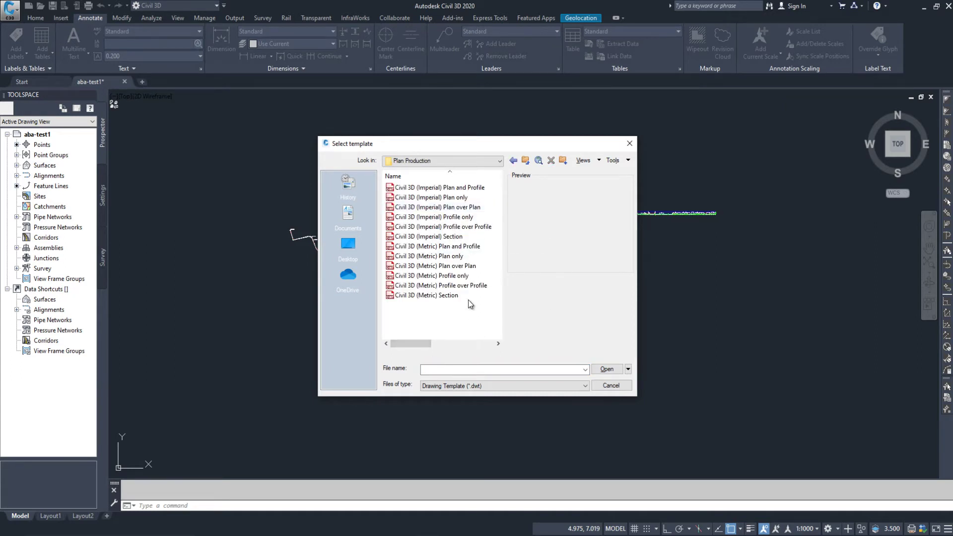
pyautogui.click(447, 247)
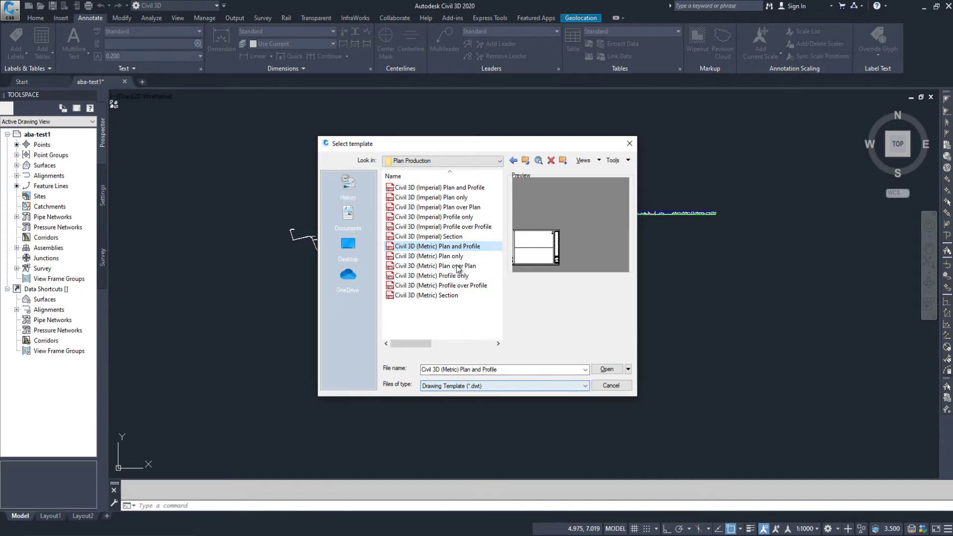
pyautogui.click(607, 369)
pyautogui.click(485, 368)
pyautogui.press('Escape')
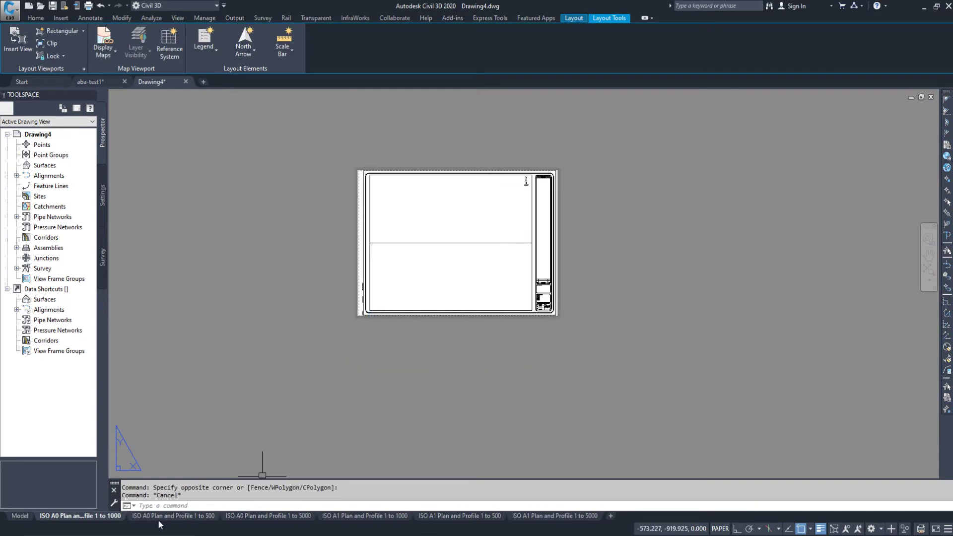
# Step: Browse the A0 and A1 layout tabs, ending on ISO A0 Plan and Profile 1 to 500
pyautogui.click(208, 517)
pyautogui.click(271, 517)
pyautogui.click(366, 517)
pyautogui.click(450, 516)
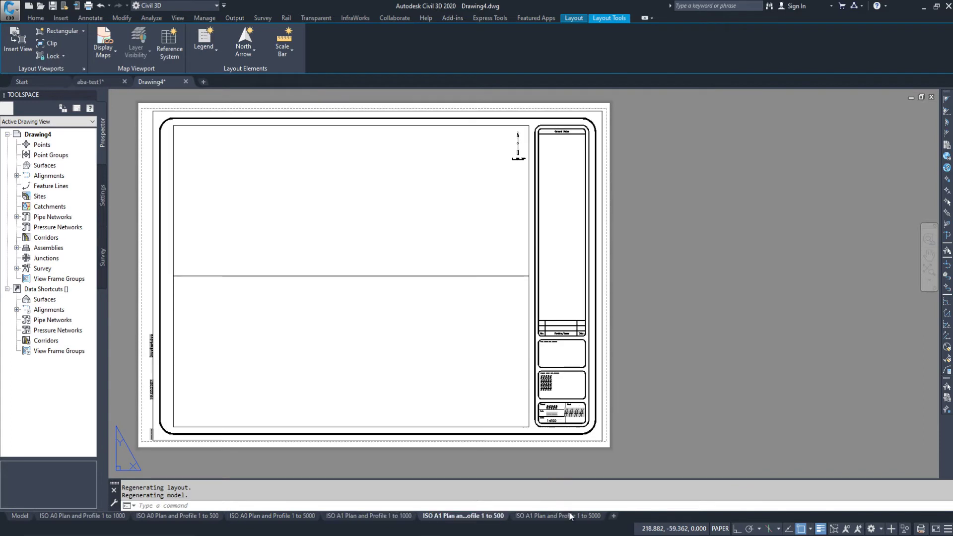
pyautogui.click(565, 517)
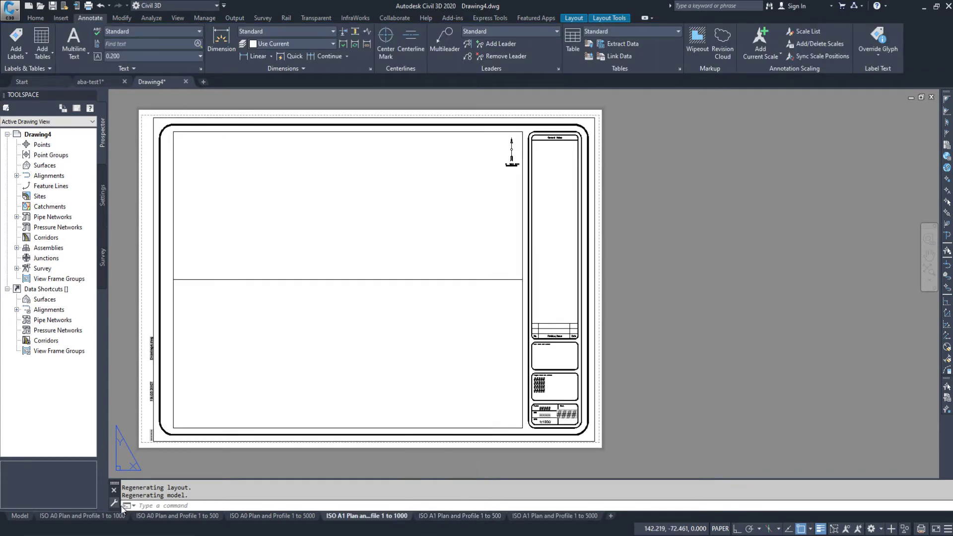
pyautogui.click(554, 516)
pyautogui.click(433, 517)
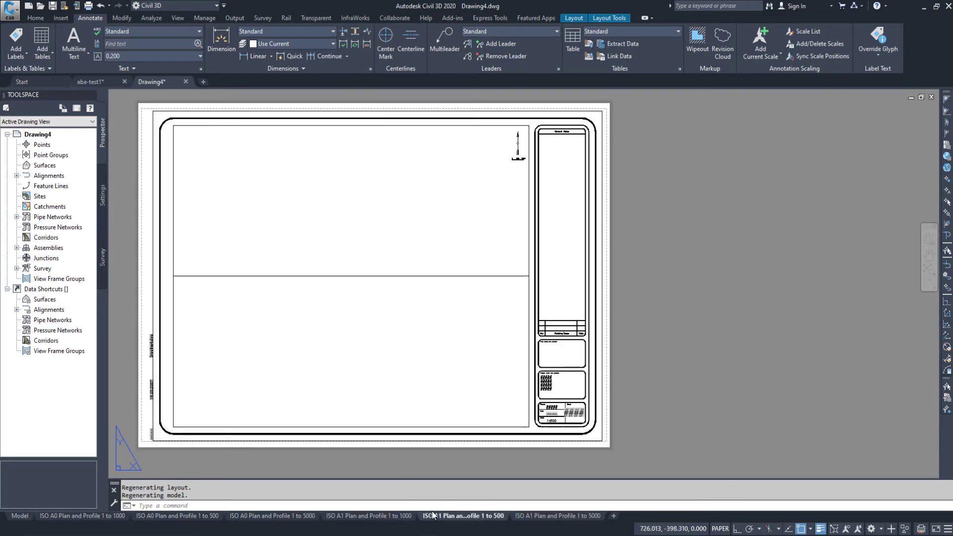
pyautogui.click(157, 517)
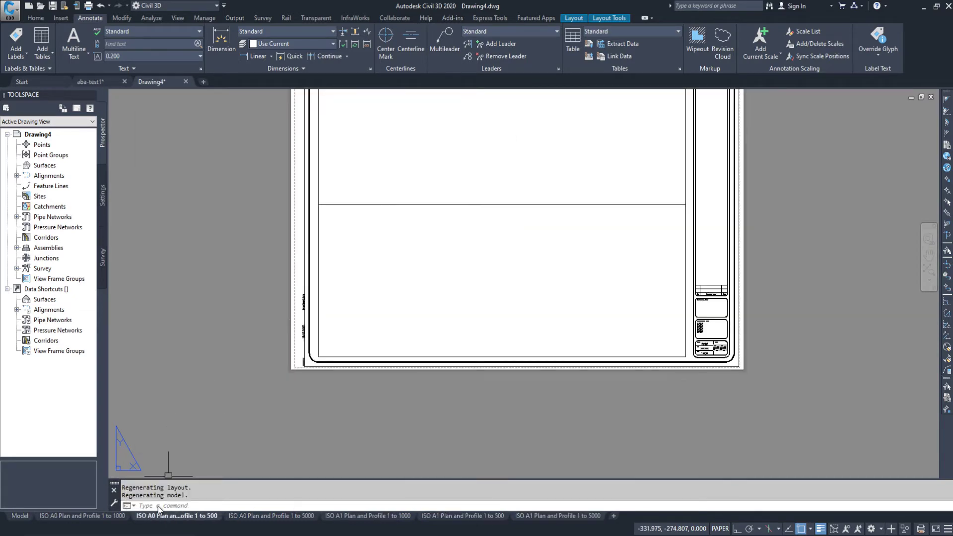
# Step: Copy the ISO A0 Plan and Profile 1 to 500 layout to the end of the layouts
pyautogui.rightClick(192, 521)
pyautogui.click(236, 388)
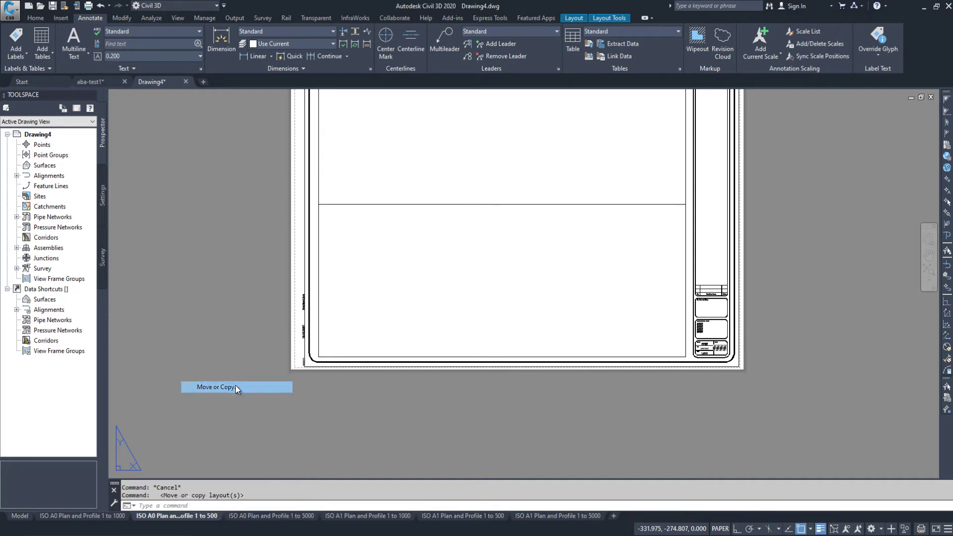
pyautogui.moveTo(517, 281); pyautogui.dragTo(466, 296)
pyautogui.click(421, 297)
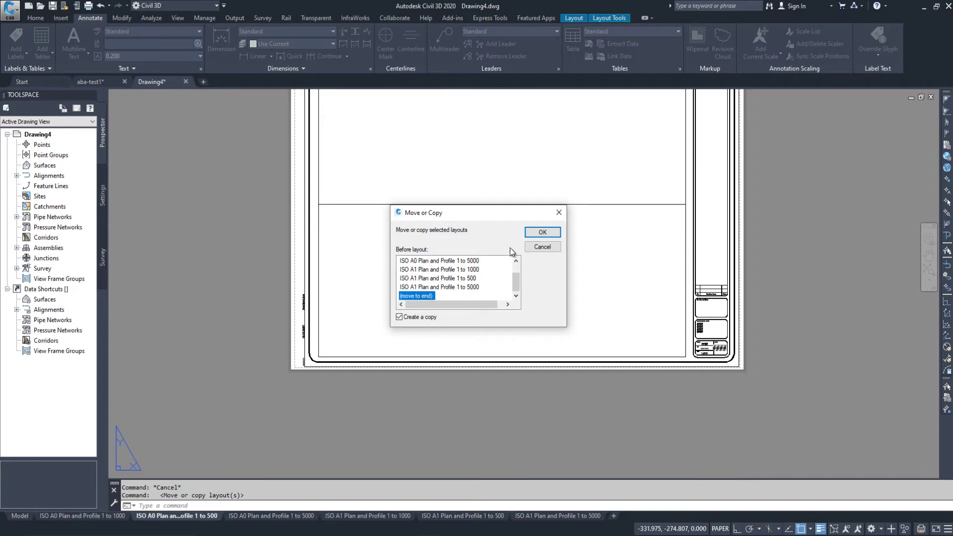
pyautogui.click(543, 232)
pyautogui.click(678, 517)
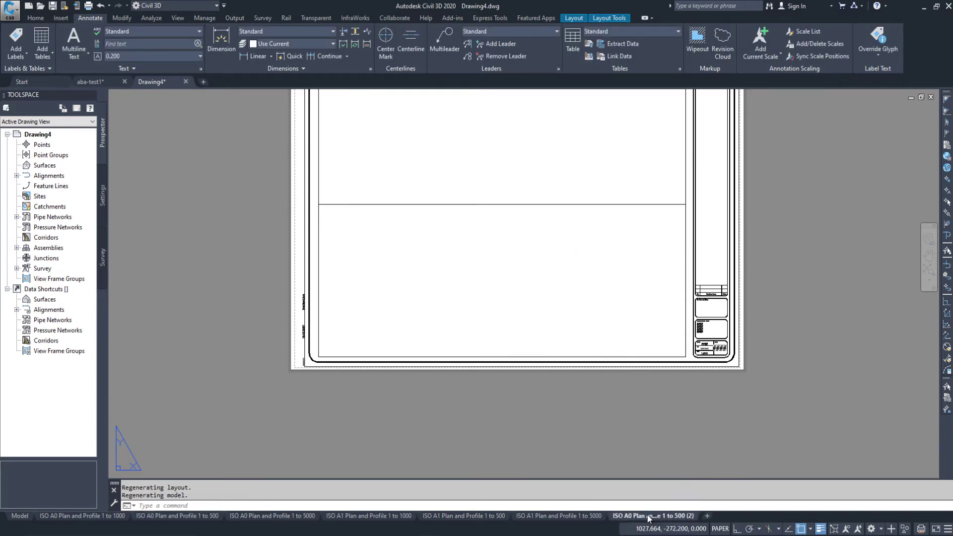
# Step: Start renaming the copied layout, deleting the 0 from A0 in its name
pyautogui.rightClick(649, 519)
pyautogui.click(682, 376)
pyautogui.press('End')
pyautogui.press('BackSpace')
pyautogui.press('BackSpace')
pyautogui.press('BackSpace')
pyautogui.press('BackSpace')
pyautogui.press('Home')
pyautogui.press('Right')
pyautogui.press('Right')
pyautogui.press('Right')
pyautogui.press('Right')
pyautogui.press('Right')
pyautogui.press('Right')
pyautogui.press('BackSpace')
# Step: Finish renaming the copy to ISO A3 Plan and Profile 1 to 500
pyautogui.write('3')
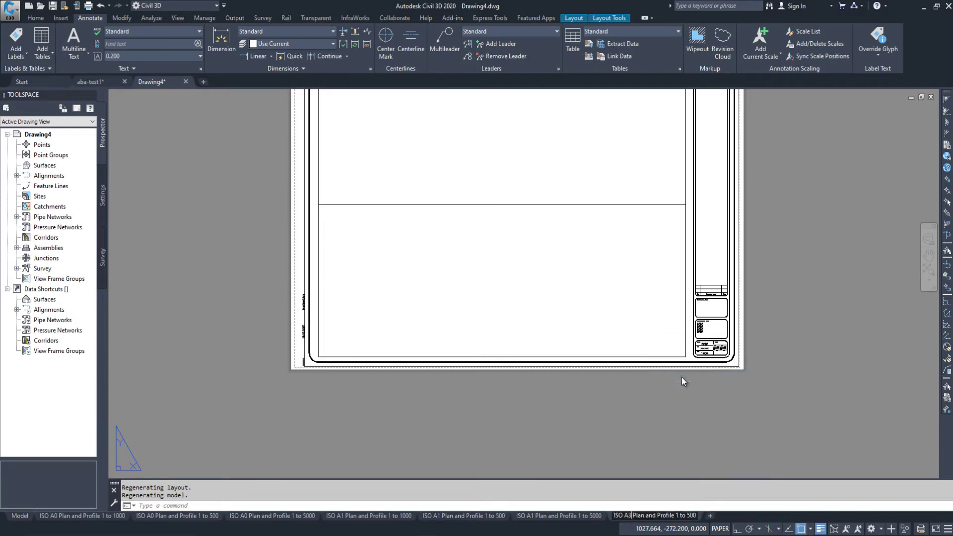
pyautogui.click(695, 430)
pyautogui.press('Escape')
pyautogui.scroll(-3, 487, 417)
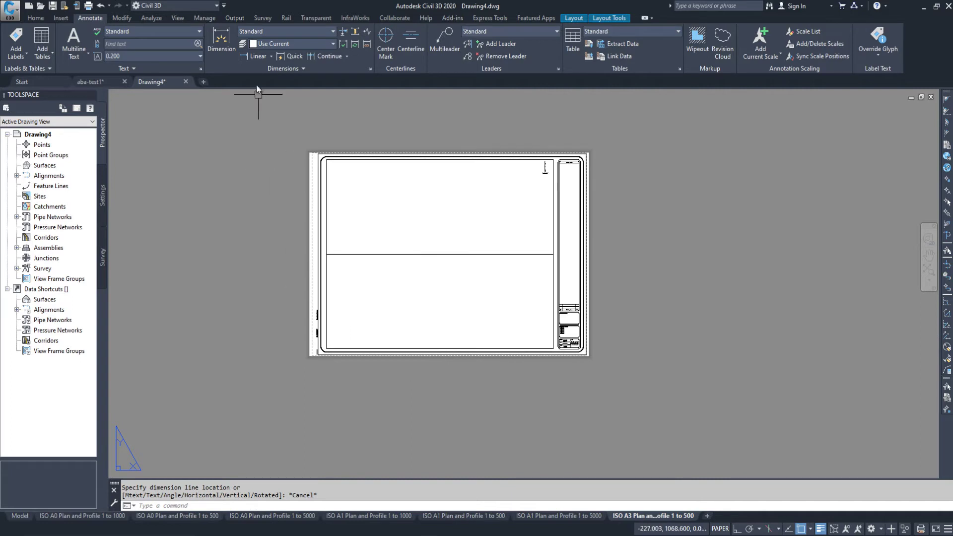
# Step: Measure the sheet width (1191.3410) with a temporary linear dimension, then erase it
pyautogui.click(258, 56)
pyautogui.scroll(4, 303, 370)
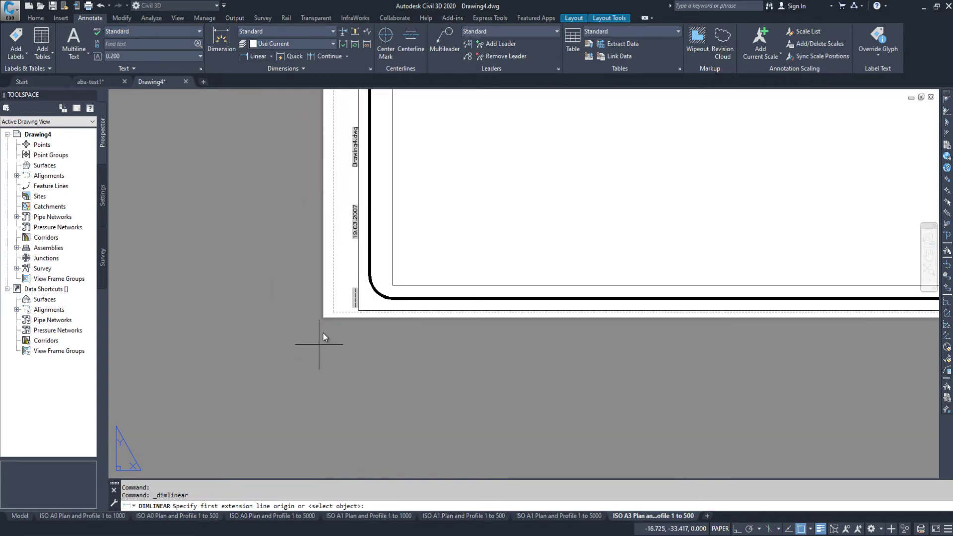
pyautogui.click(323, 318)
pyautogui.scroll(-5, 298, 322)
pyautogui.scroll(5, 705, 348)
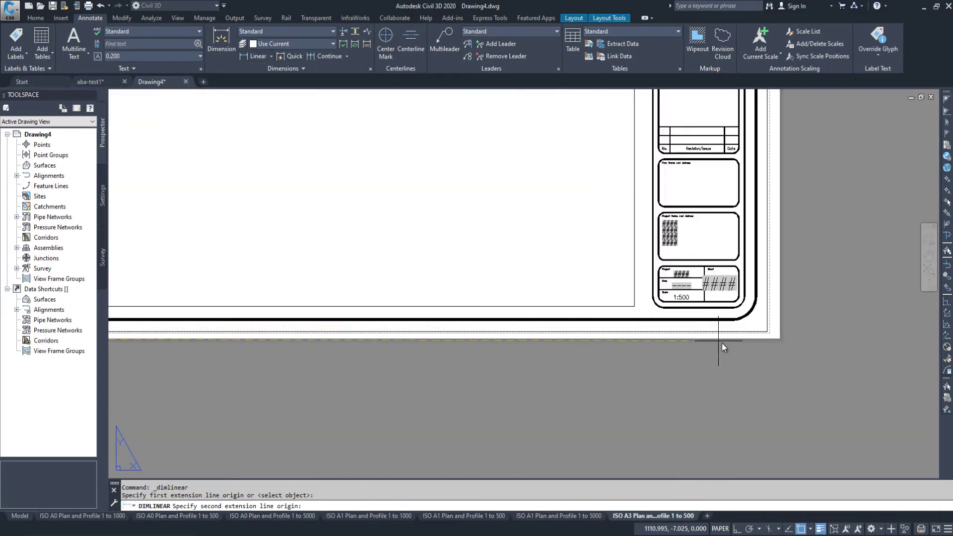
pyautogui.press('Escape')
pyautogui.scroll(-5, 437, 367)
pyautogui.write('e')
pyautogui.press('Return')
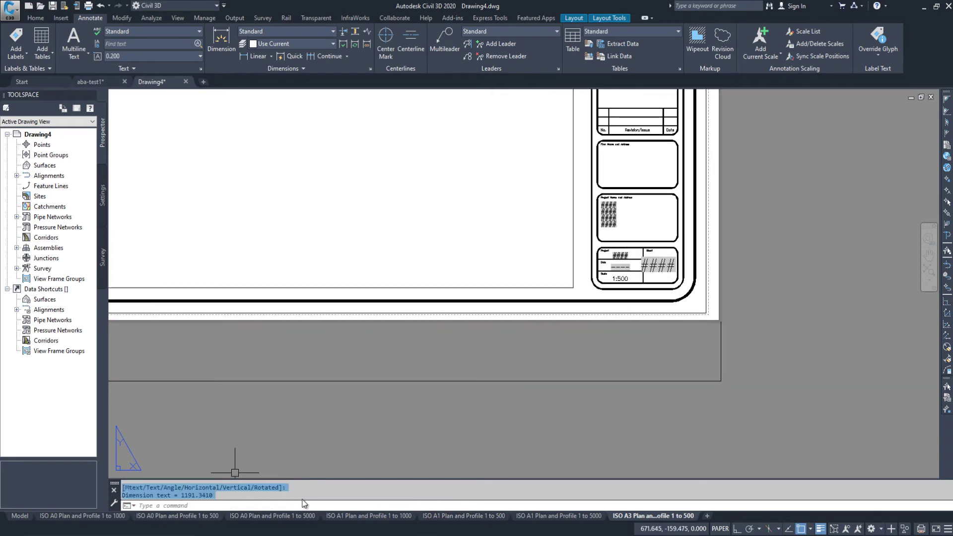
pyautogui.press('Escape')
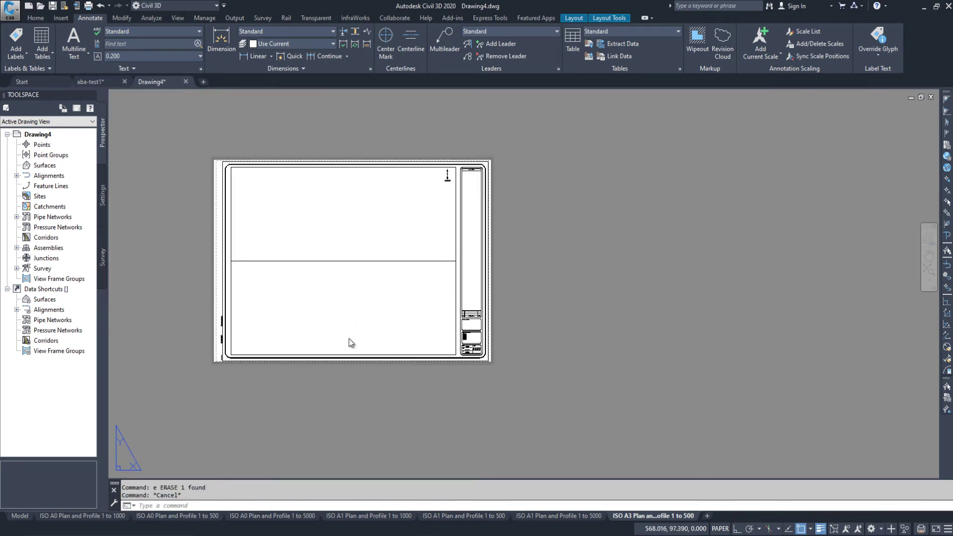
pyautogui.hotkey('ctrl', 'p')
# Step: Apply ISO expand A3 (420.00 x 297.00 MM) paper to the layout from the Plot dialog, without plotting
pyautogui.click(416, 298)
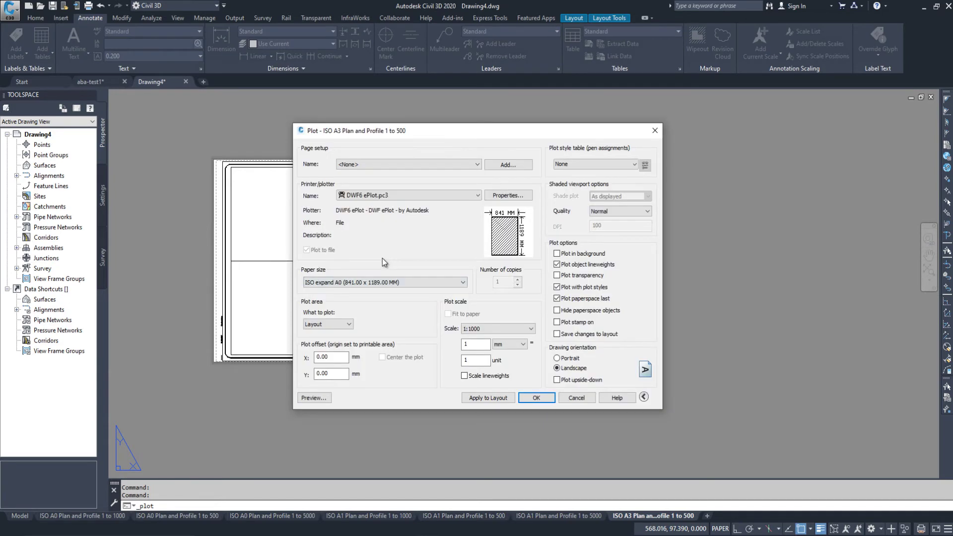
pyautogui.click(359, 283)
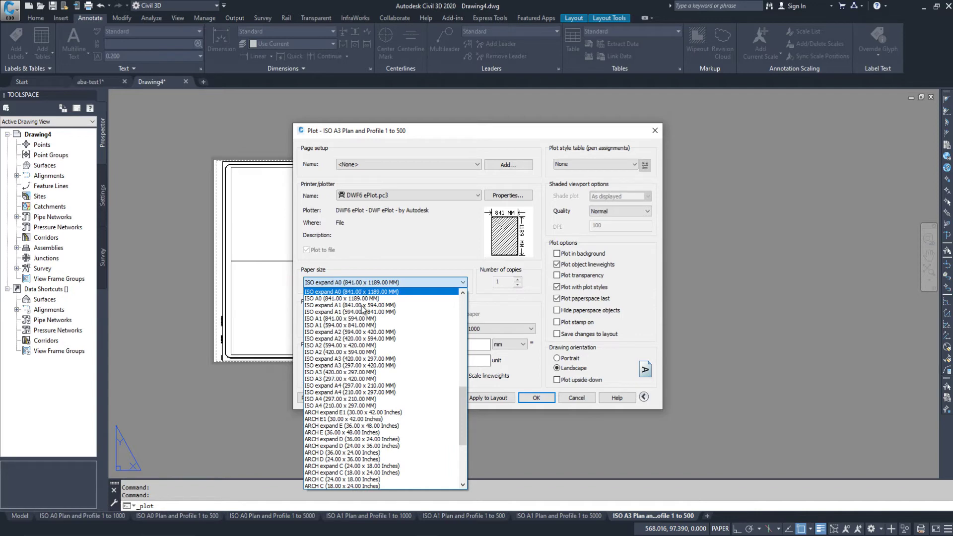
pyautogui.click(371, 359)
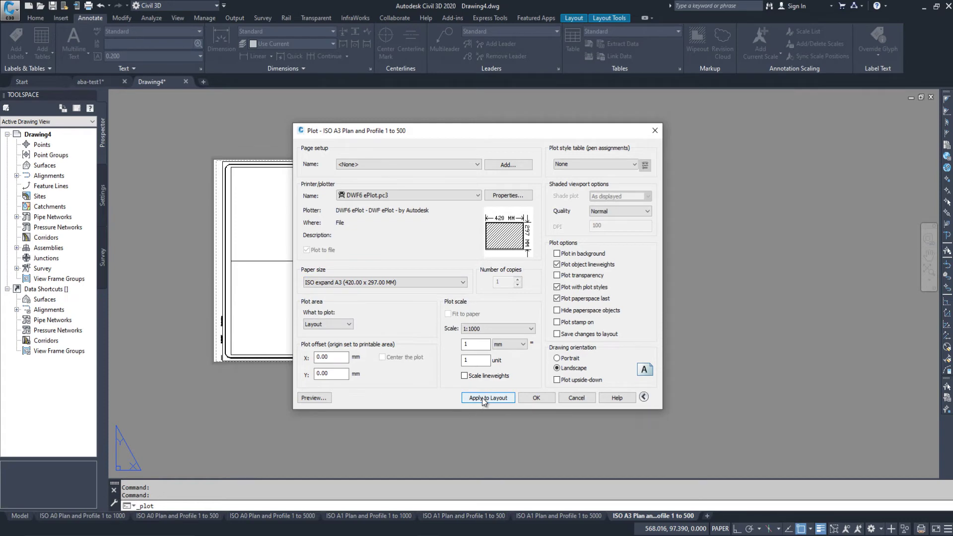
pyautogui.click(545, 401)
pyautogui.scroll(-5, 388, 335)
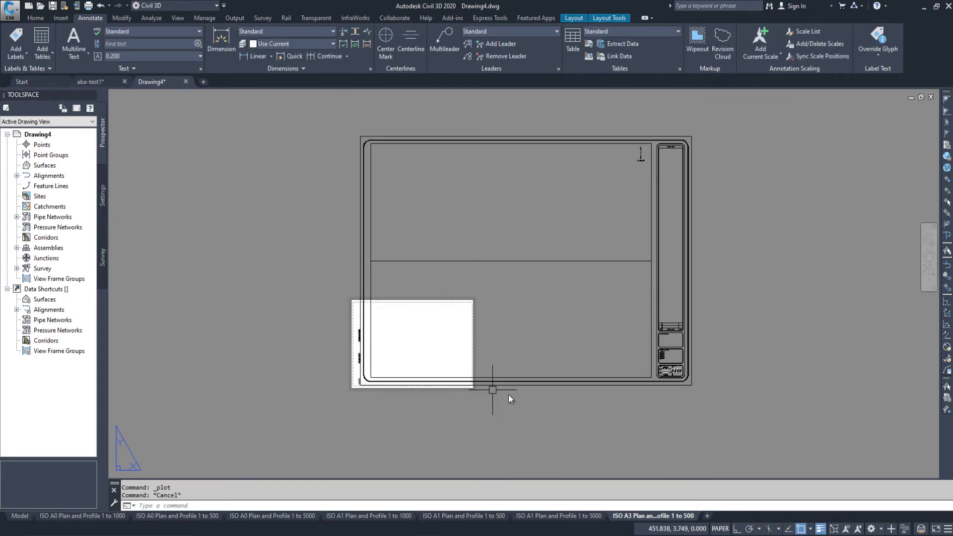
# Step: Try drawing a rectangle from the sheet border corner with RECTANG, then cancel it
pyautogui.moveTo(525, 383); pyautogui.dragTo(655, 198, button='middle')
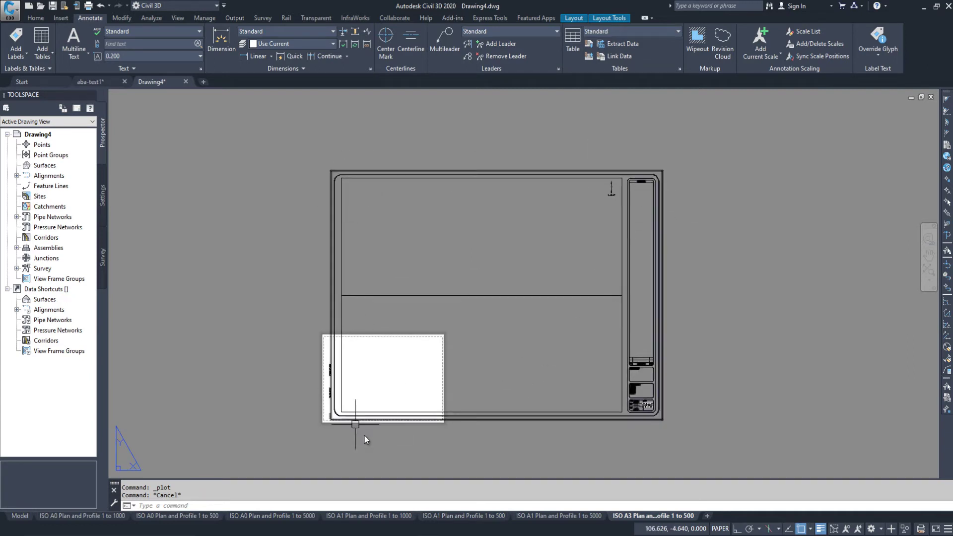
pyautogui.scroll(3, 368, 394)
pyautogui.scroll(-3, 372, 392)
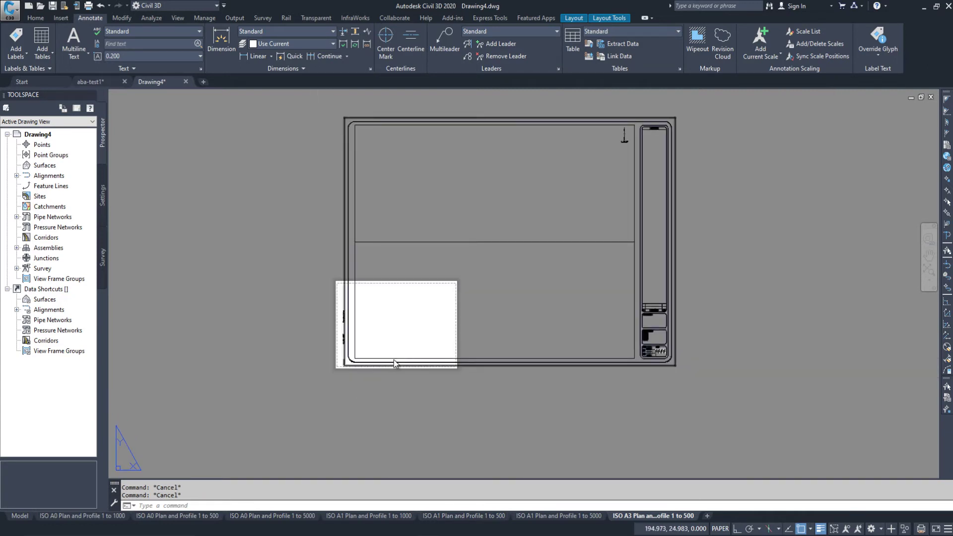
pyautogui.scroll(2, 393, 358)
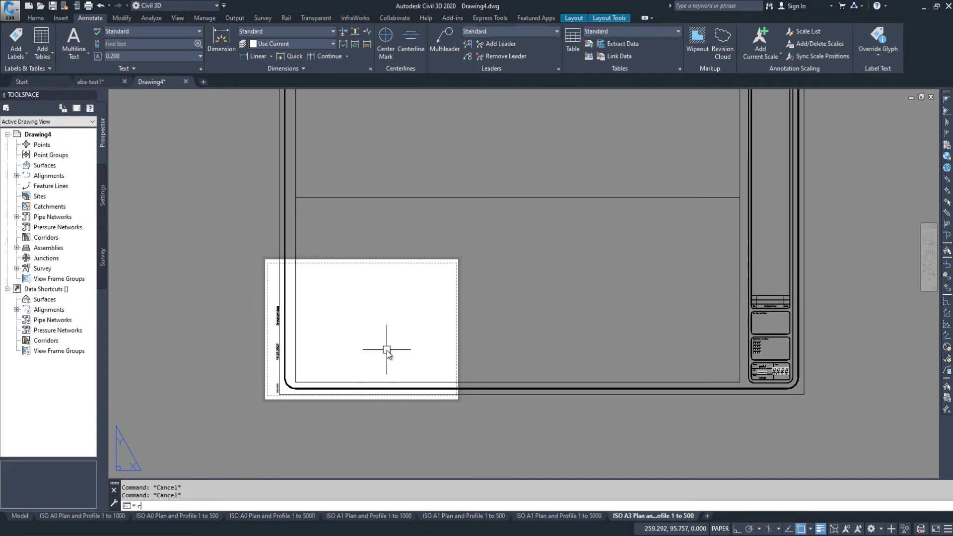
pyautogui.scroll(3, 298, 388)
pyautogui.press('Escape')
pyautogui.write('rec')
pyautogui.press('Return')
pyautogui.scroll(4, 326, 293)
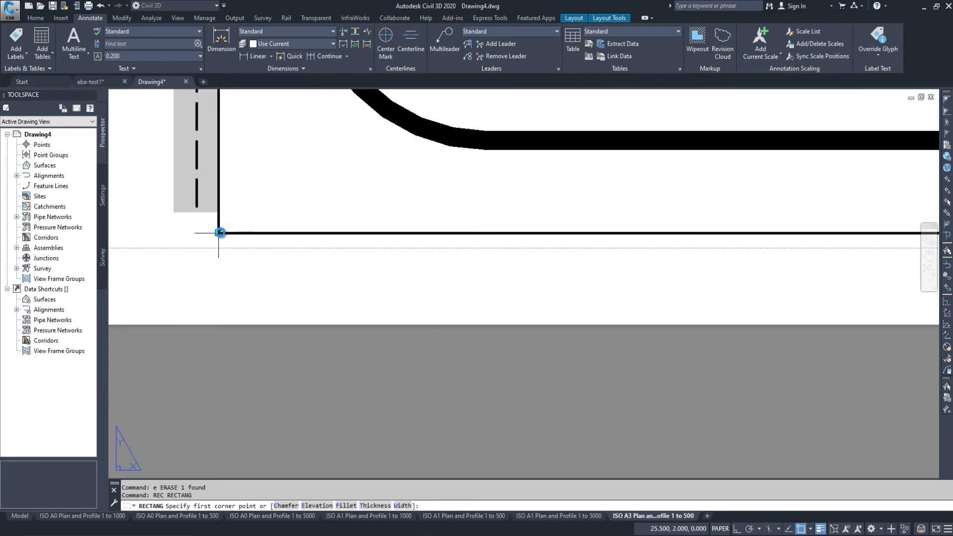
pyautogui.click(219, 232)
pyautogui.scroll(-3, 602, 266)
pyautogui.scroll(4, 485, 294)
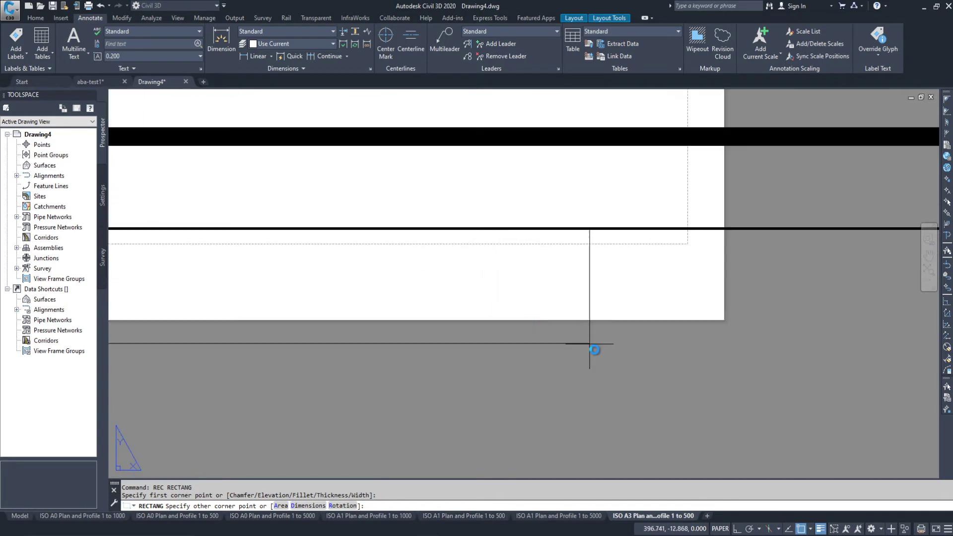
pyautogui.press('Escape')
# Step: Clear the command, pan the sheet into view and start the ALIGN command
pyautogui.scroll(-3, 304, 291)
pyautogui.scroll(-3, 415, 283)
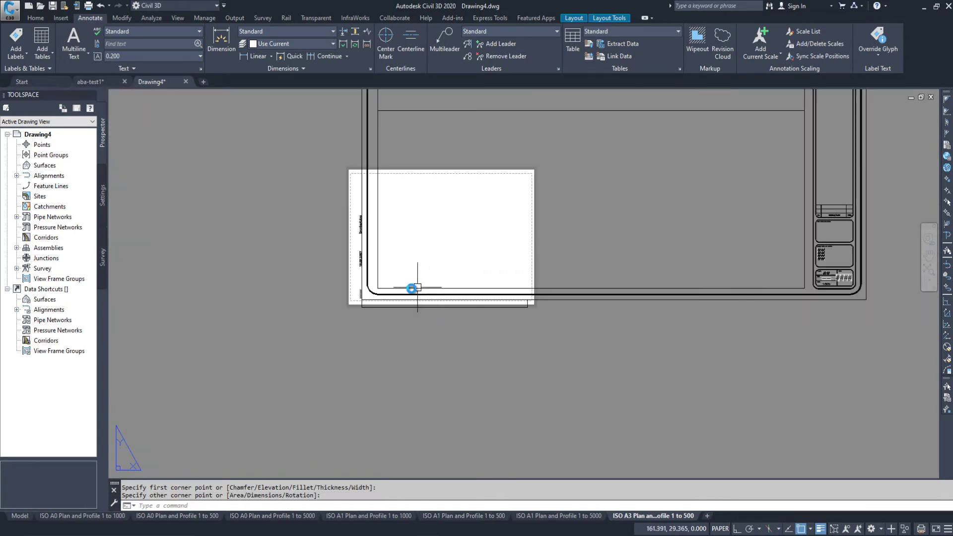
pyautogui.scroll(-2, 378, 303)
pyautogui.press('Escape')
pyautogui.moveTo(386, 251); pyautogui.dragTo(358, 287, button='middle')
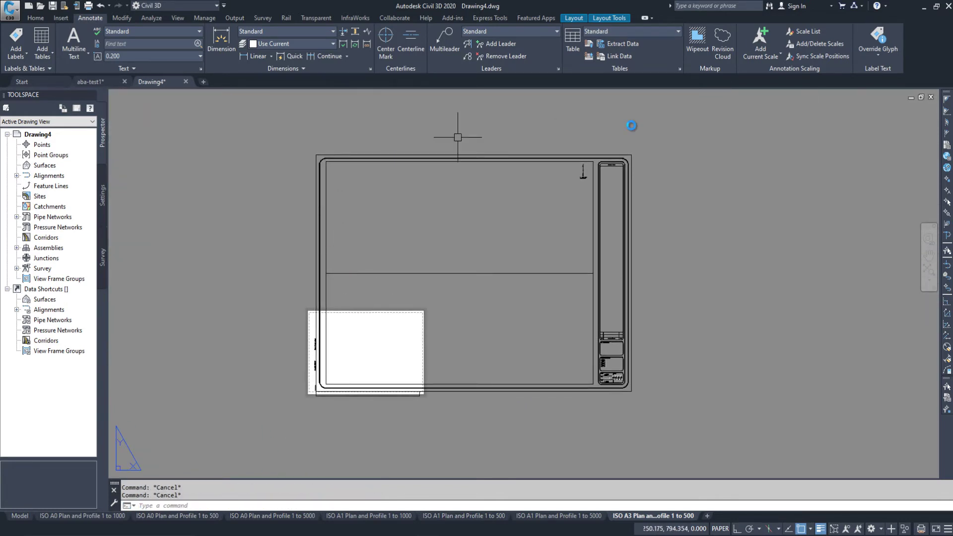
pyautogui.write('align')
pyautogui.press('Return')
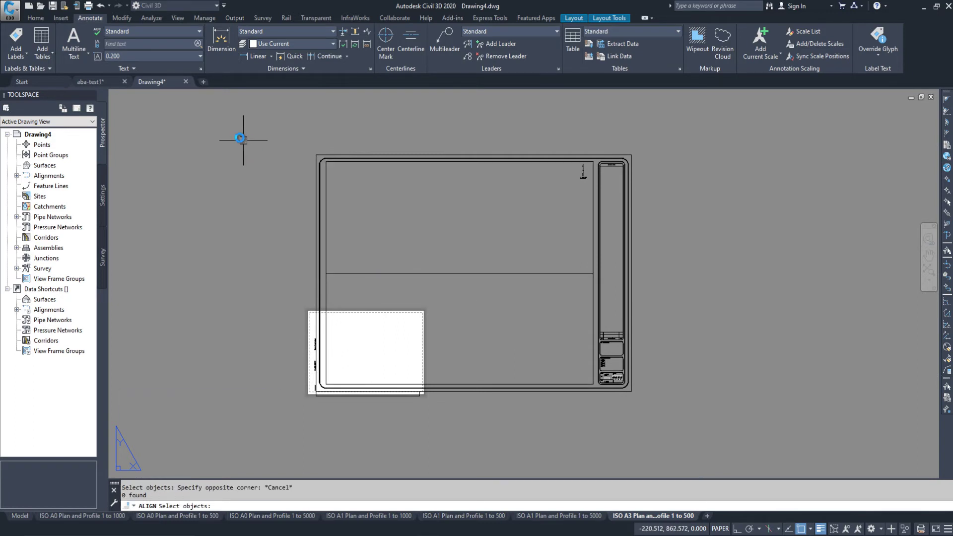
# Step: Select the whole title block to align, leaving out the object along the bottom edge
pyautogui.click(238, 123)
pyautogui.click(662, 386)
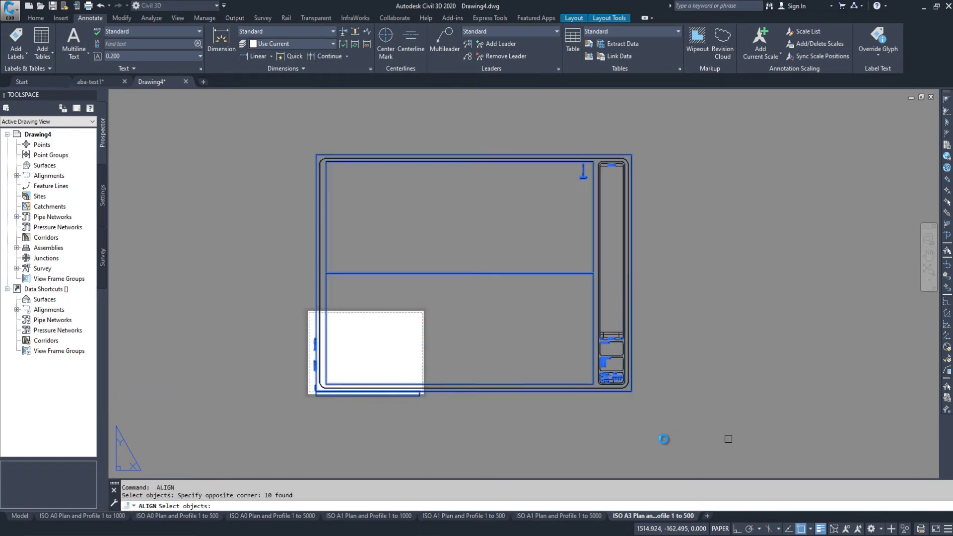
pyautogui.scroll(5, 496, 412)
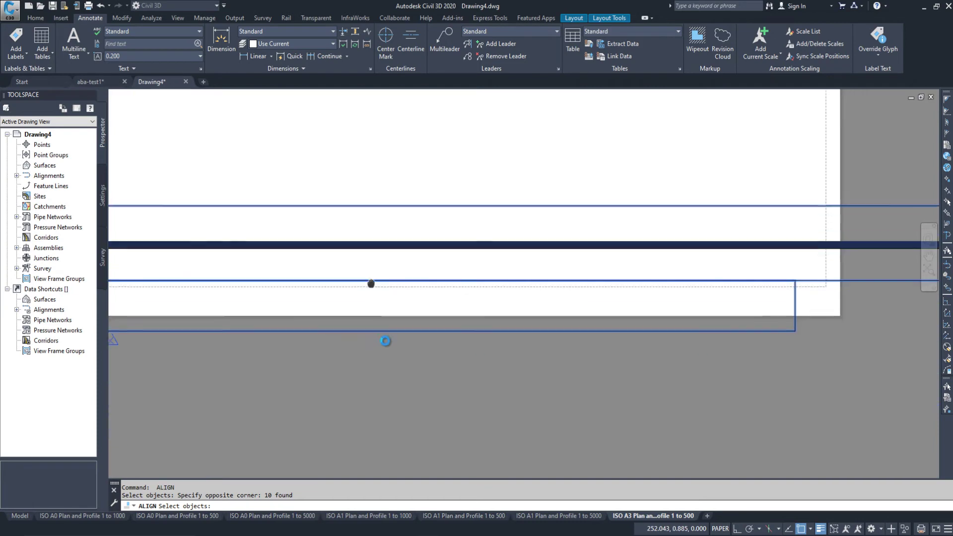
pyautogui.click(425, 321)
pyautogui.keyDown('shift'); pyautogui.click(379, 389); pyautogui.keyUp('shift')
pyautogui.press('Return')
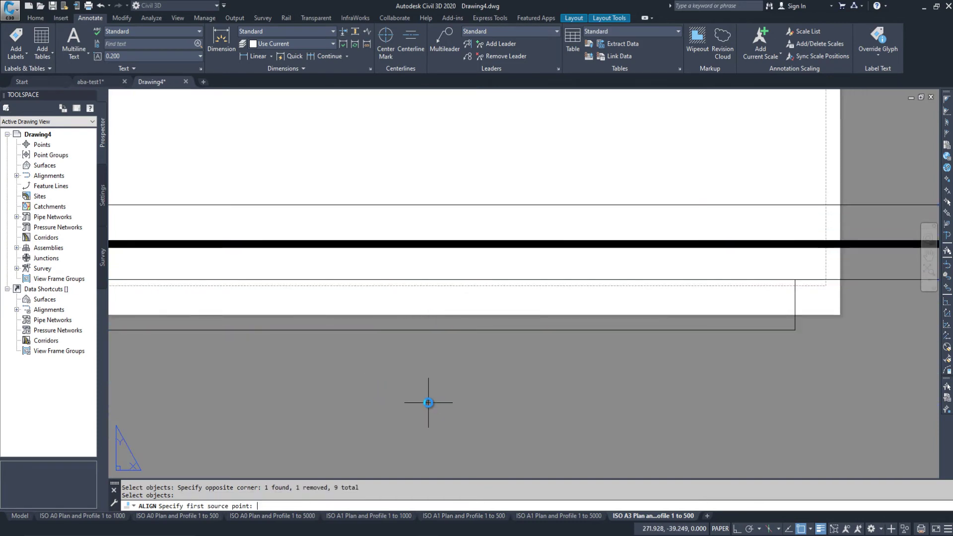
# Step: Pick the title block corner as first source point and the border corner as first destination
pyautogui.scroll(-5, 430, 389)
pyautogui.scroll(2, 239, 366)
pyautogui.scroll(3, 238, 367)
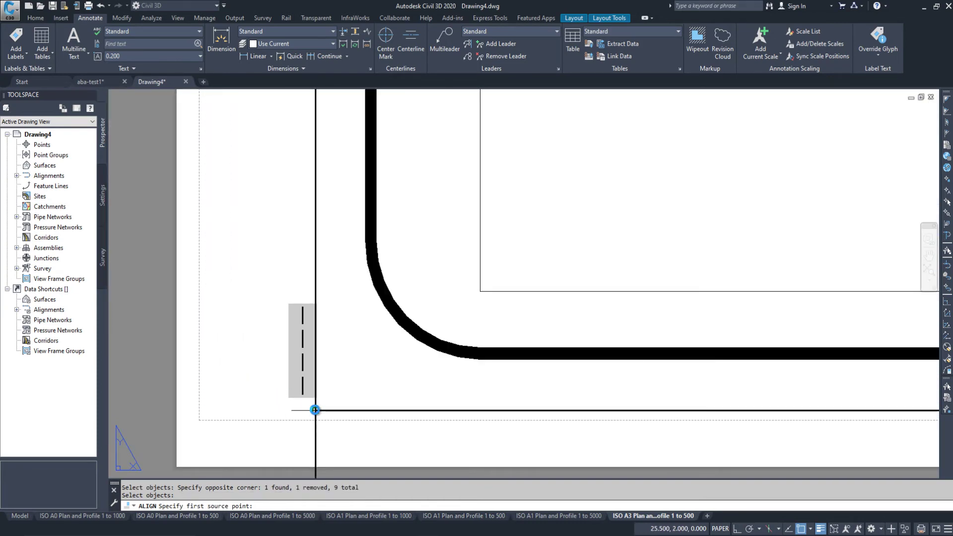
pyautogui.click(315, 410)
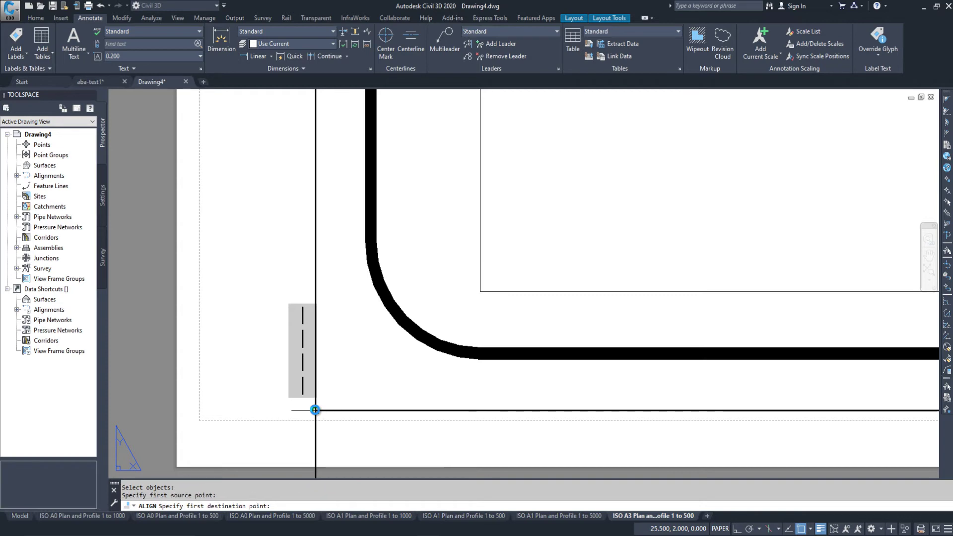
pyautogui.click(315, 411)
pyautogui.scroll(-5, 551, 370)
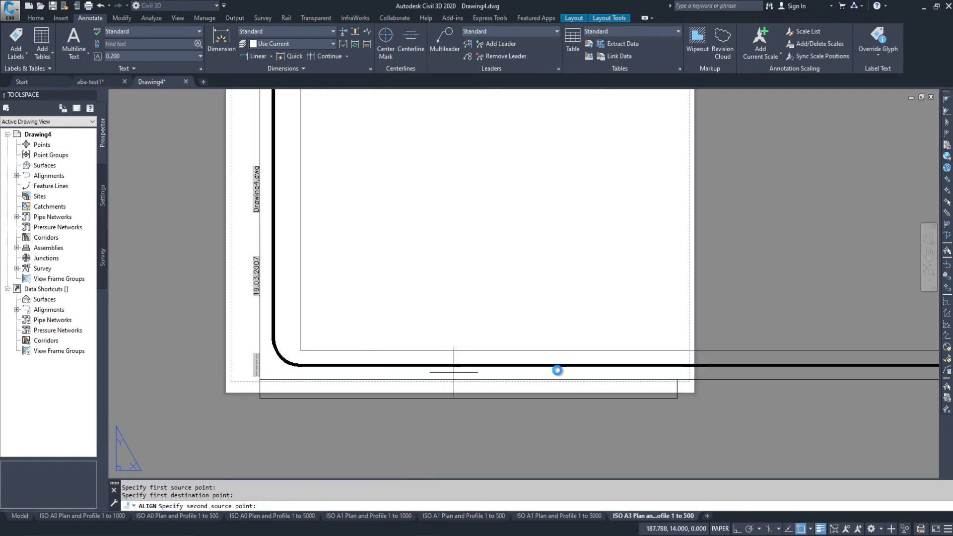
pyautogui.moveTo(551, 370); pyautogui.dragTo(217, 334, button='middle')
pyautogui.scroll(-1, 520, 347)
pyautogui.scroll(4, 566, 344)
# Step: Pick the second source and destination points, then answer Yes to scale the title block
pyautogui.click(618, 328)
pyautogui.scroll(5, 215, 315)
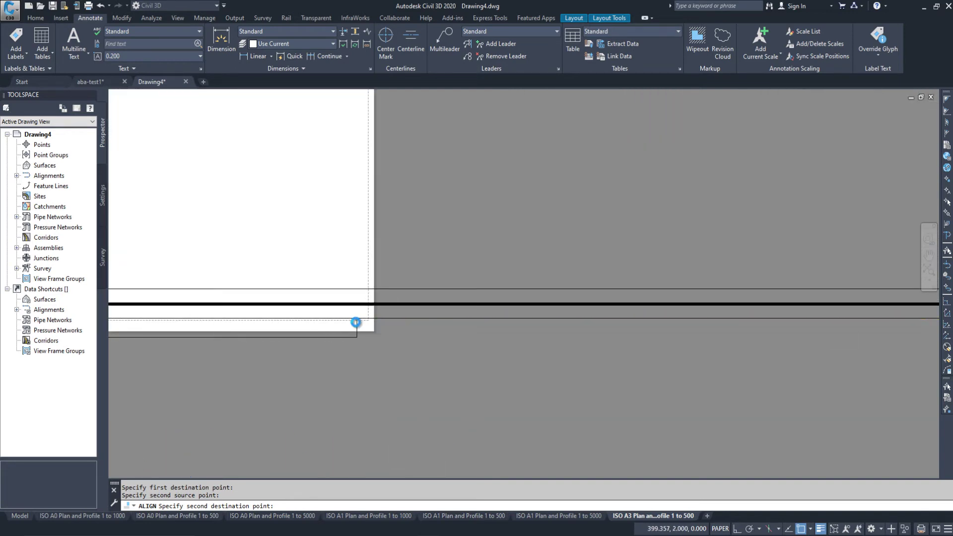
pyautogui.scroll(8, 356, 321)
pyautogui.click(362, 299)
pyautogui.press('Return')
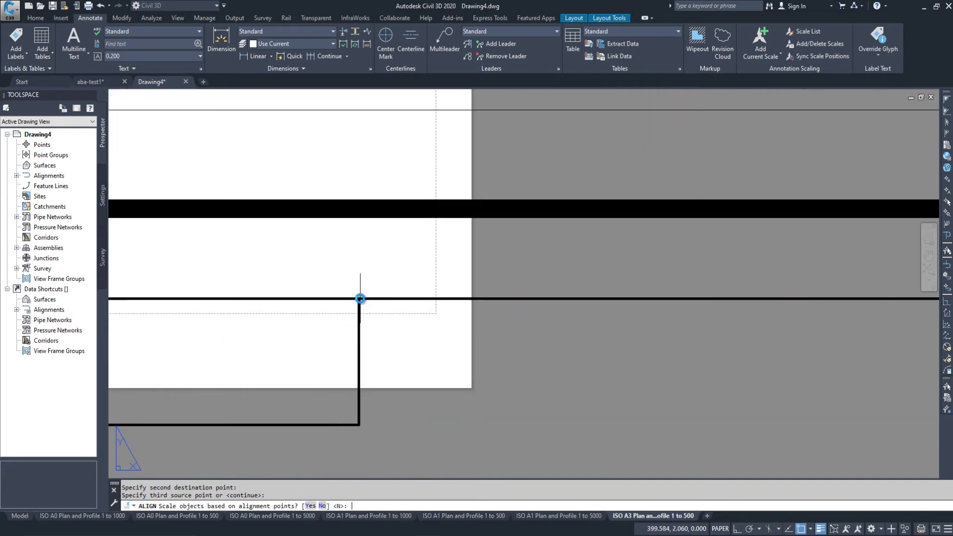
pyautogui.write('y')
pyautogui.press('Return')
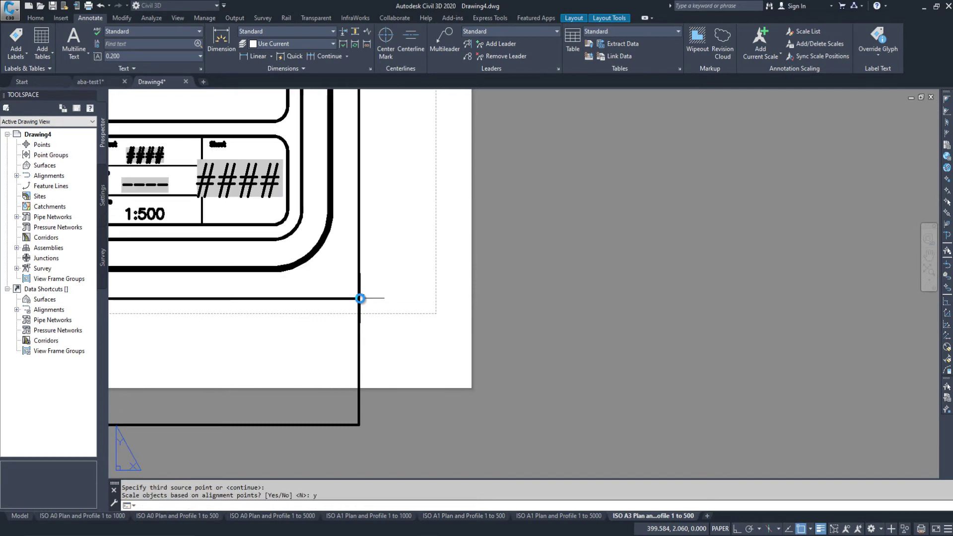
# Step: Select the old sheet border polyline
pyautogui.scroll(-3, 360, 301)
pyautogui.press('Escape')
pyautogui.click(360, 318)
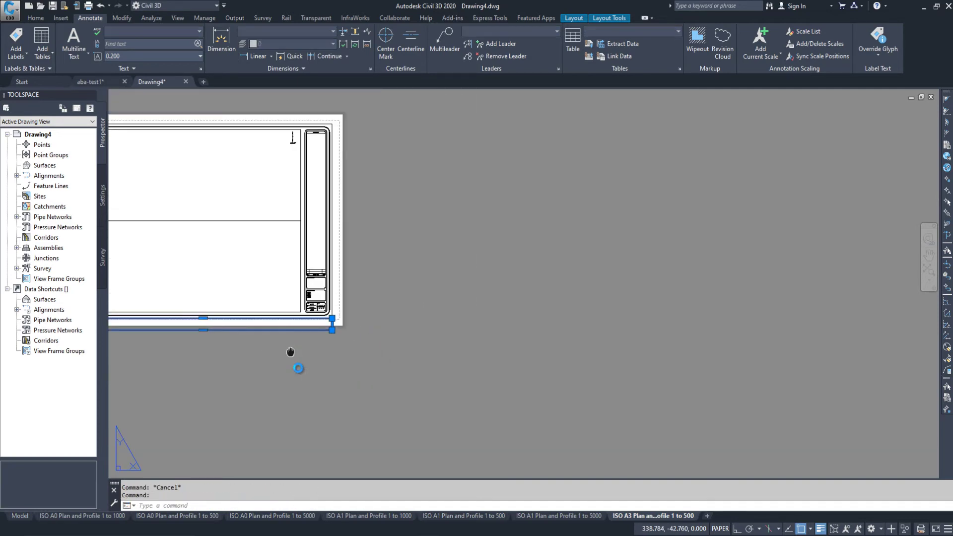
pyautogui.moveTo(287, 353); pyautogui.dragTo(298, 467, button='middle')
pyautogui.scroll(4, 366, 238)
# Step: Erase the leftover border polyline with E and recentre the A3 sheet
pyautogui.write('e')
pyautogui.press('Return')
pyautogui.scroll(-3, 532, 245)
pyautogui.scroll(-1, 341, 227)
pyautogui.moveTo(264, 461); pyautogui.dragTo(264, 351, button='middle')
pyautogui.press('Escape')
pyautogui.scroll(5, 260, 329)
pyautogui.press('Escape')
pyautogui.scroll(-7, 431, 315)
pyautogui.moveTo(431, 314); pyautogui.dragTo(568, 400, button='middle')
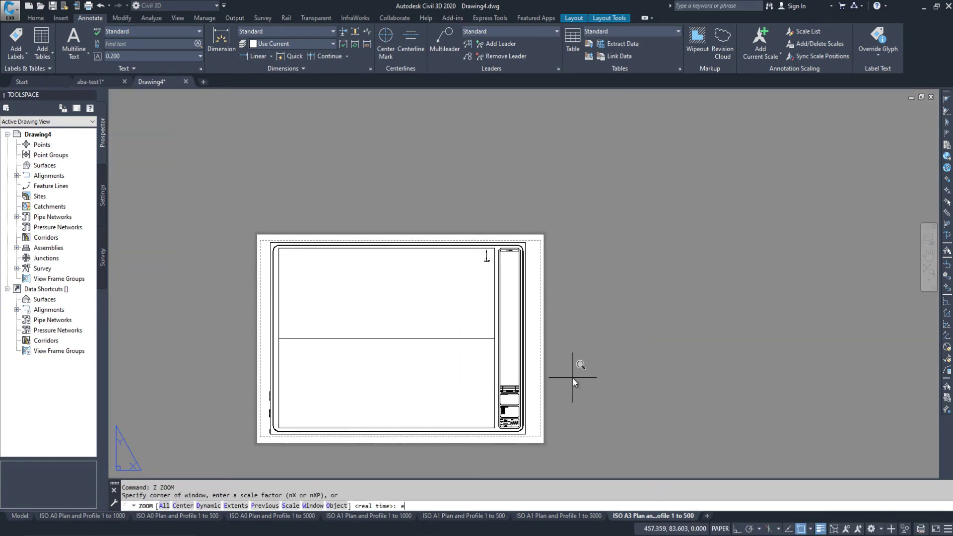
pyautogui.scroll(4, 573, 377)
pyautogui.scroll(-3, 562, 386)
pyautogui.press('Escape')
pyautogui.moveTo(284, 258); pyautogui.dragTo(271, 192, button='middle')
# Step: Check in Properties that the upper plan viewport is at 1:500 scale
pyautogui.write('pr')
pyautogui.press('Return')
pyautogui.click(284, 201)
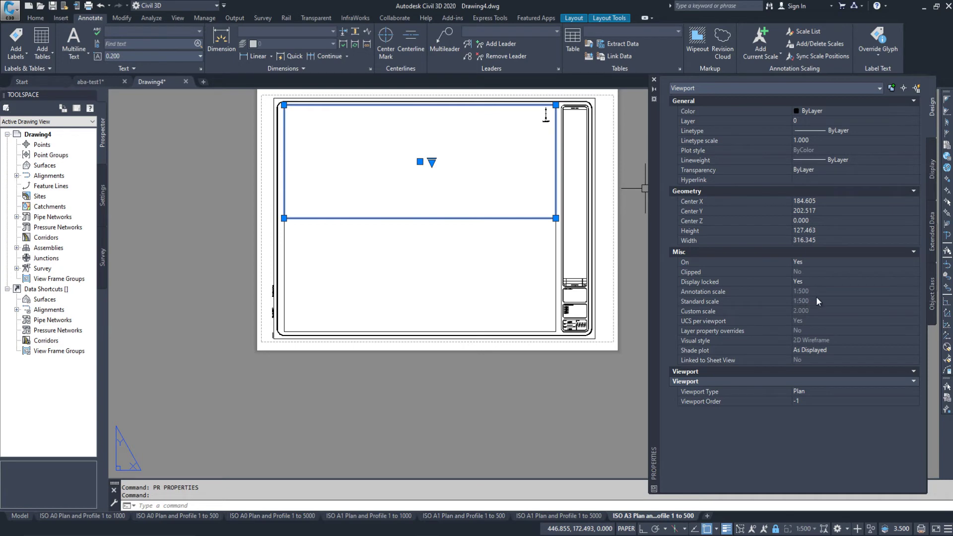
pyautogui.press('Escape')
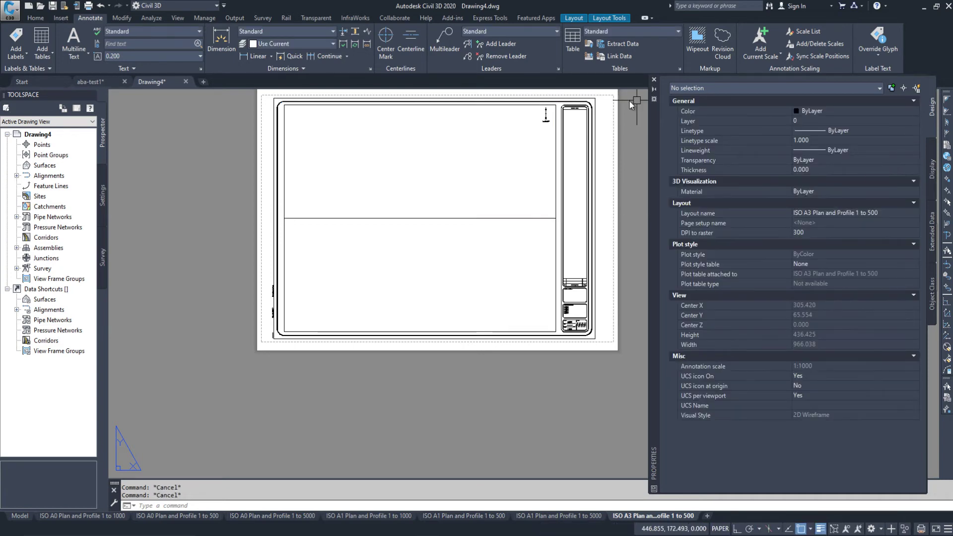
pyautogui.click(654, 79)
pyautogui.moveTo(441, 149); pyautogui.dragTo(425, 230, button='middle')
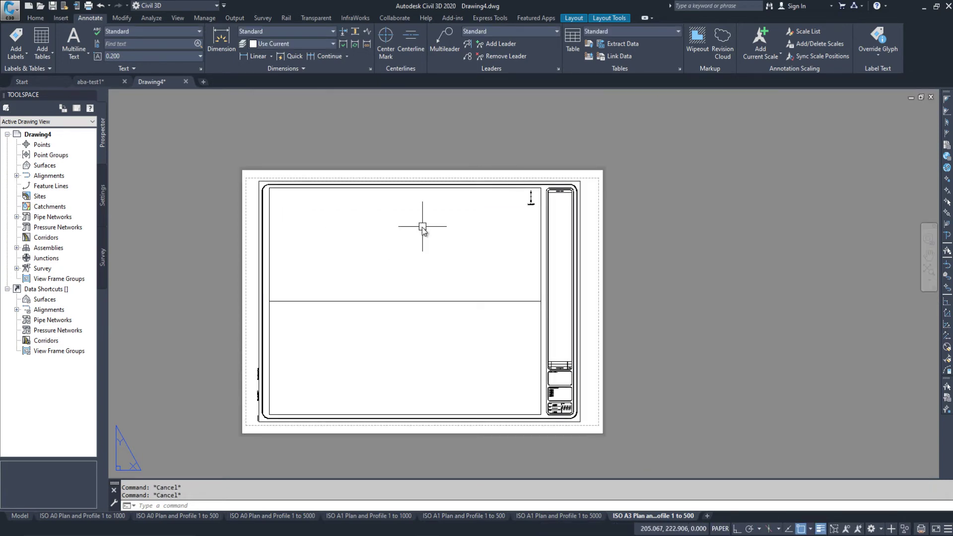
# Step: Start Save As with AutoCAD Drawing Template (*.dwt) as the file type
pyautogui.click(6, 11)
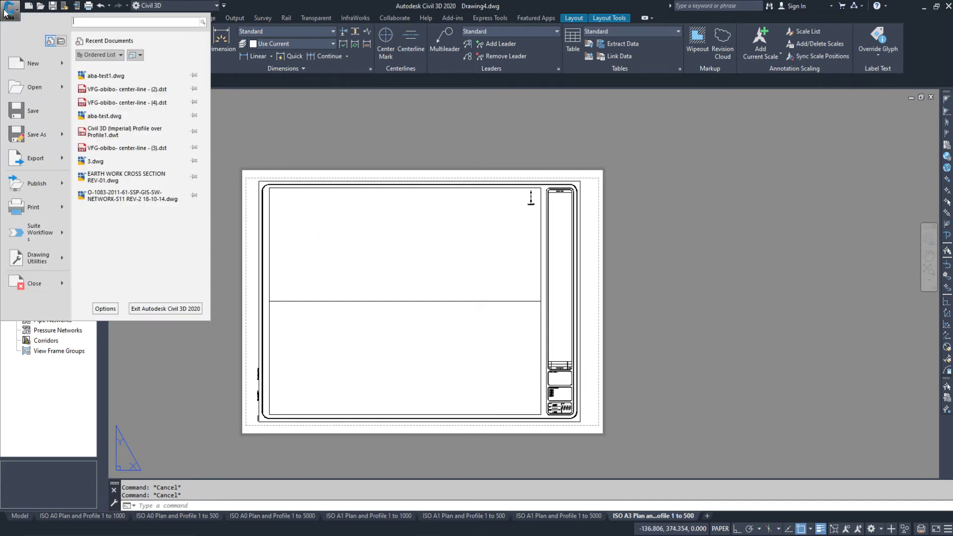
pyautogui.click(31, 113)
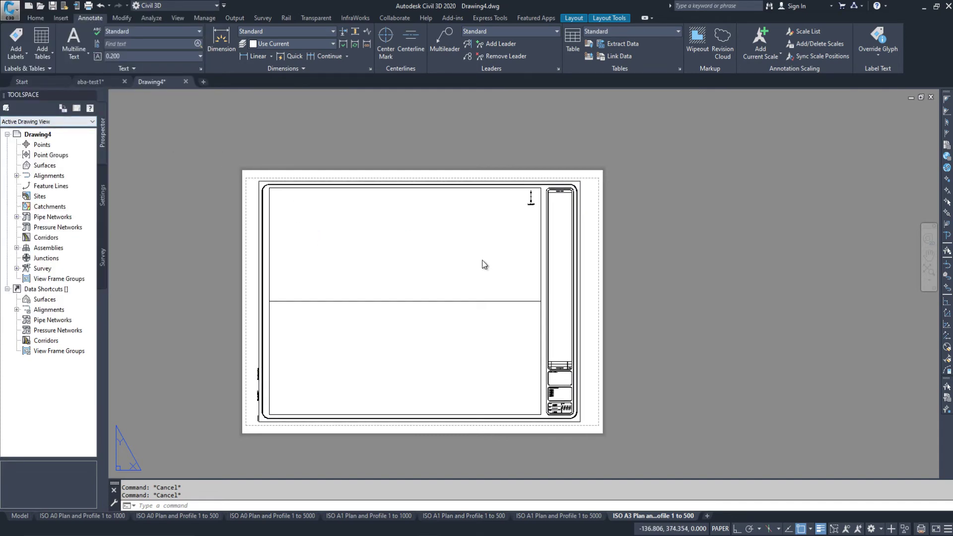
pyautogui.doubleClick(356, 386)
pyautogui.click(357, 385)
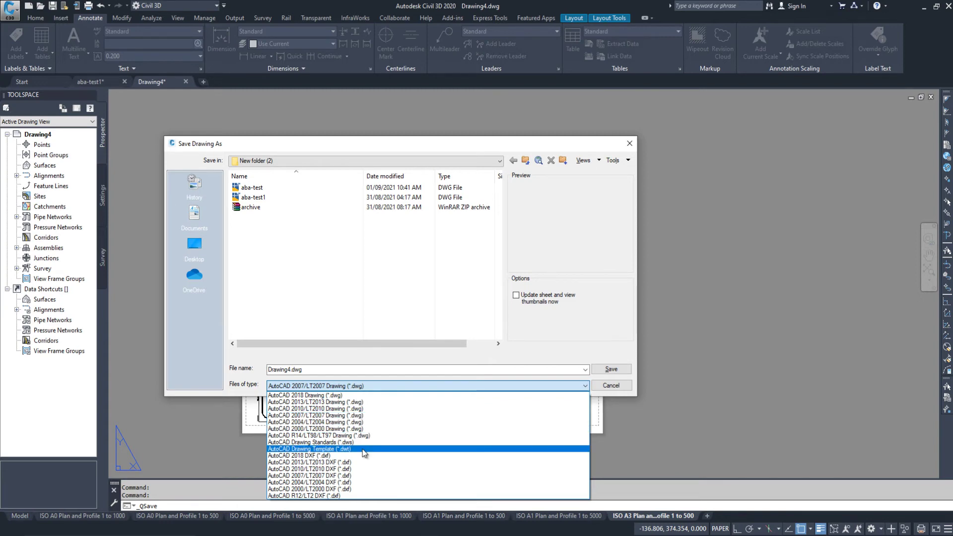
pyautogui.click(361, 449)
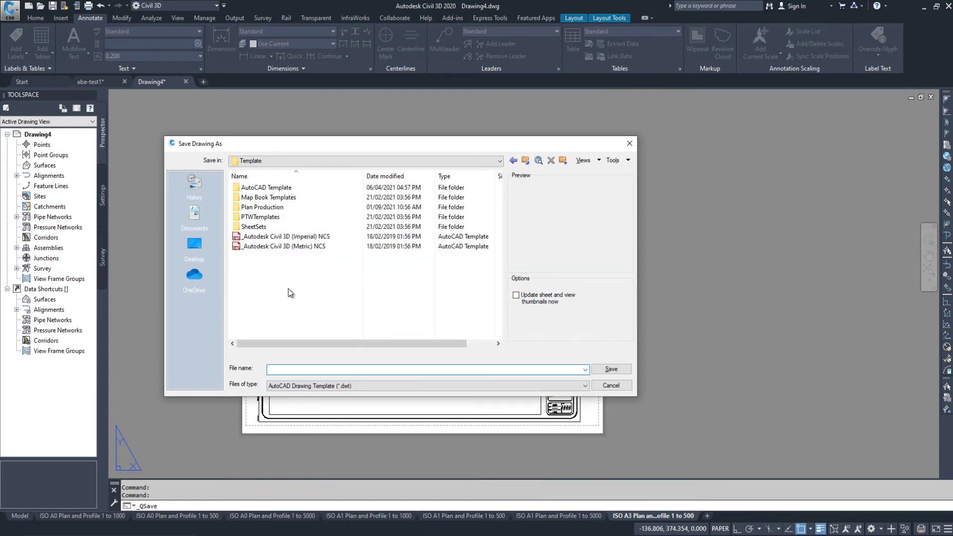
# Step: Save it as 'Civil 3D (Metric) Plan and Profile1' in Plan Production, accept the options, and close it
pyautogui.doubleClick(263, 208)
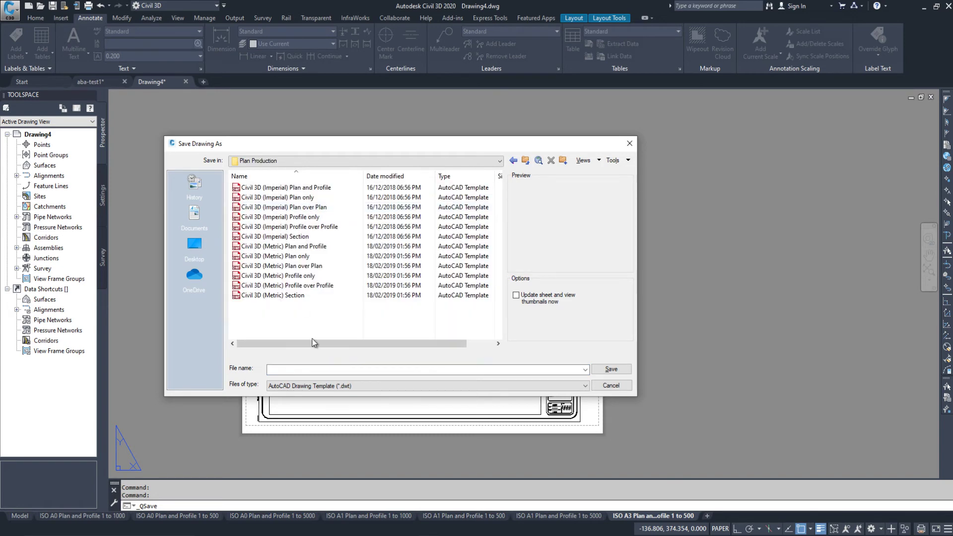
pyautogui.click(301, 247)
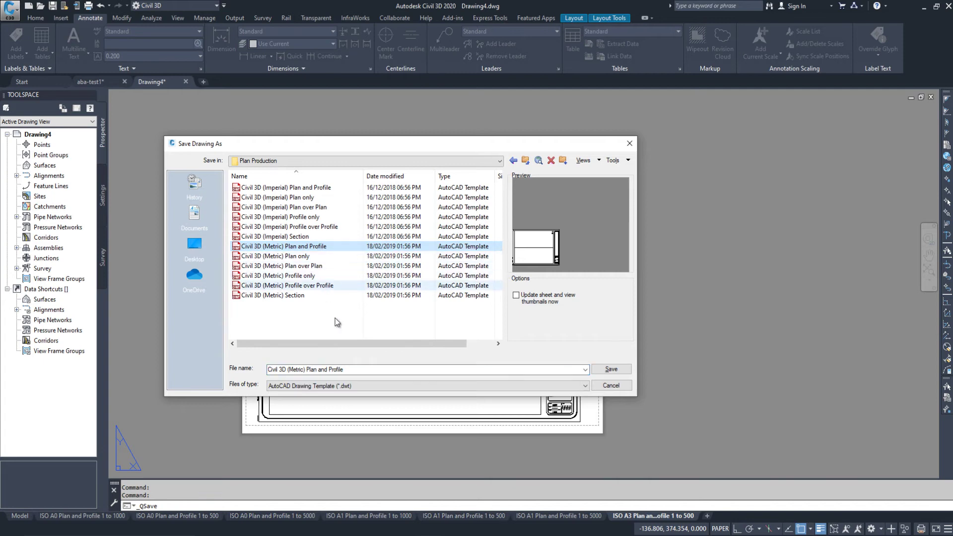
pyautogui.click(355, 370)
pyautogui.click(354, 370)
pyautogui.write('1')
pyautogui.click(611, 370)
pyautogui.click(192, 111)
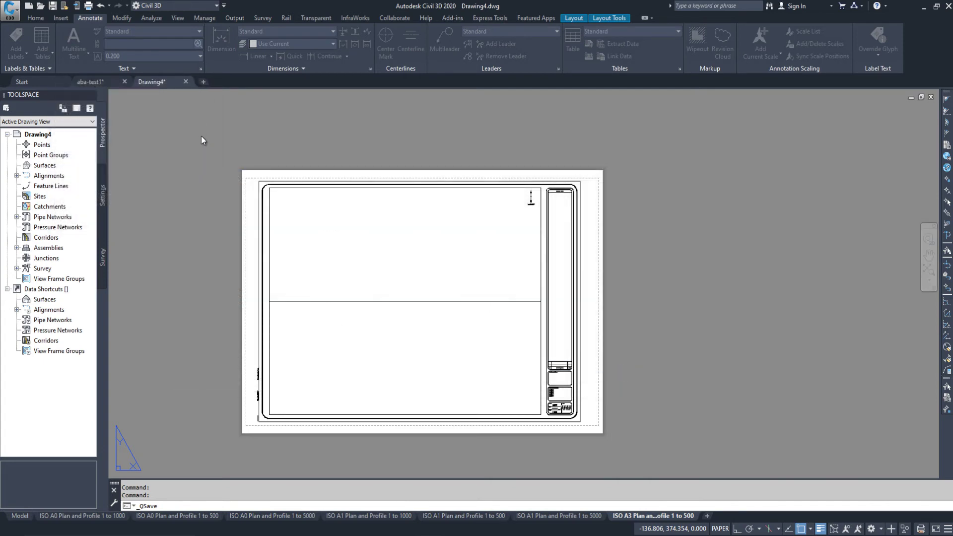
pyautogui.click(243, 83)
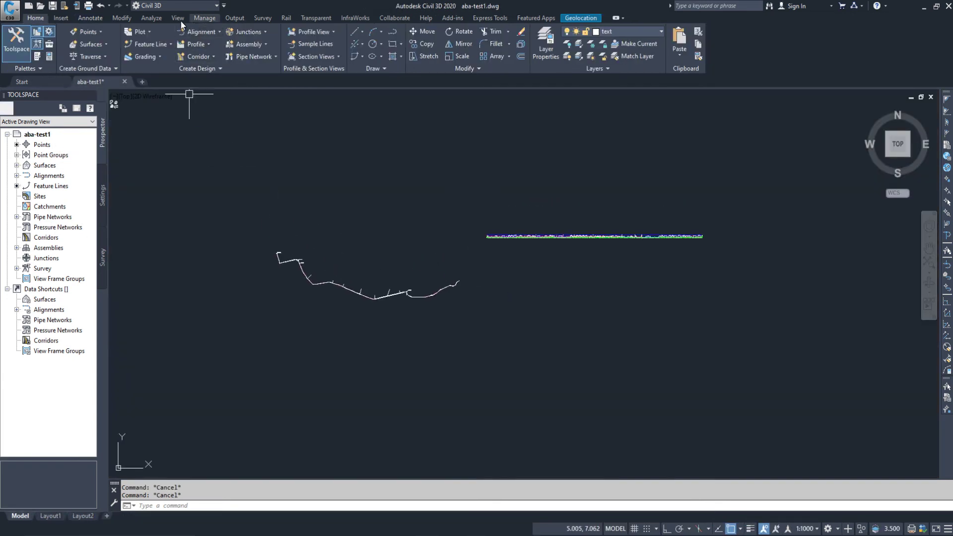
# Step: Start Create View Frames with the automatic alignment range and the plan and profile sheet type
pyautogui.click(234, 18)
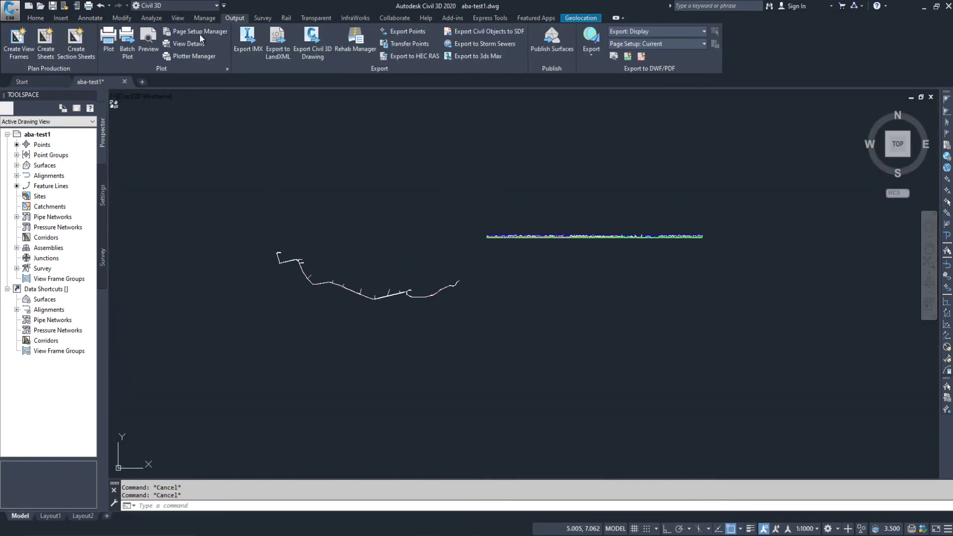
pyautogui.click(17, 44)
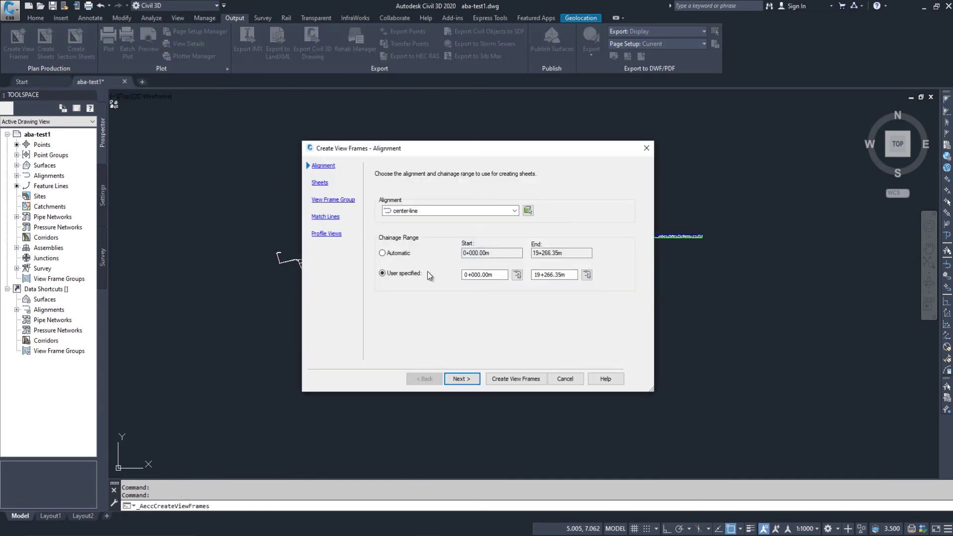
pyautogui.click(388, 254)
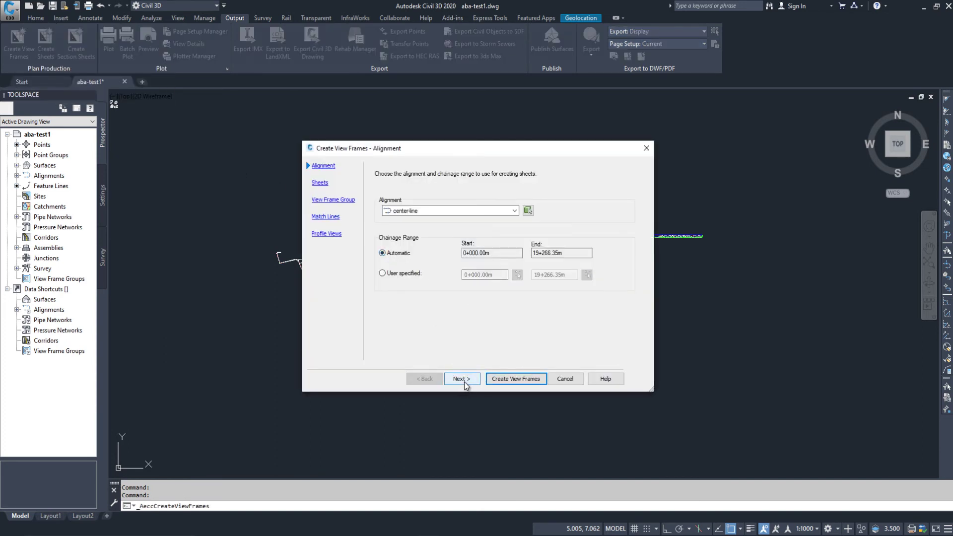
pyautogui.click(462, 378)
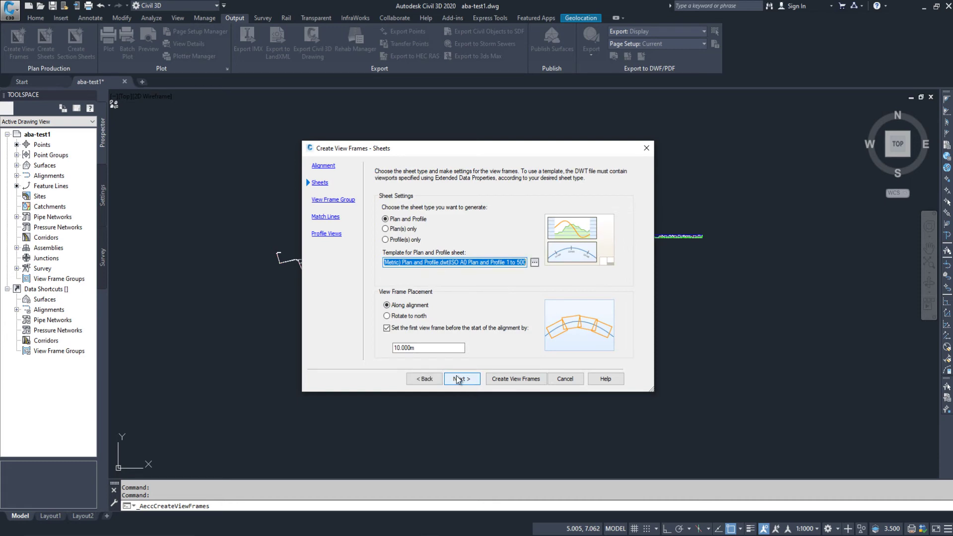
pyautogui.click(401, 220)
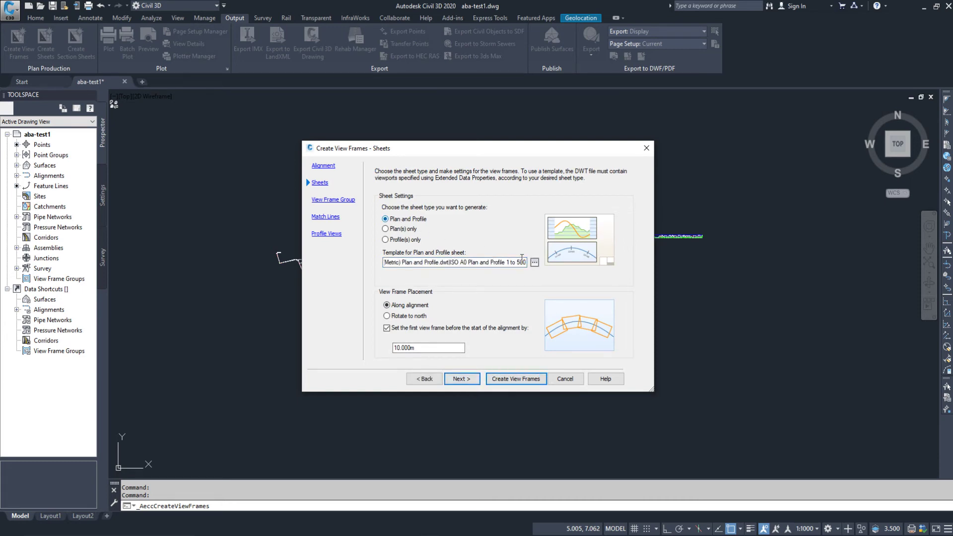
# Step: Set the sheet template to ISO A3 Plan and Profile 1 to 500 from the Plan and Profile1 template
pyautogui.click(534, 264)
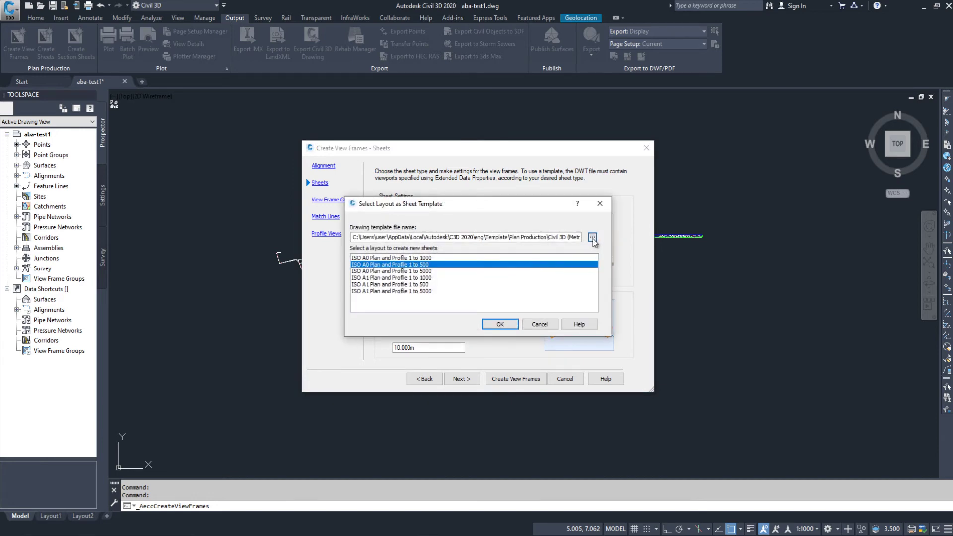
pyautogui.click(592, 237)
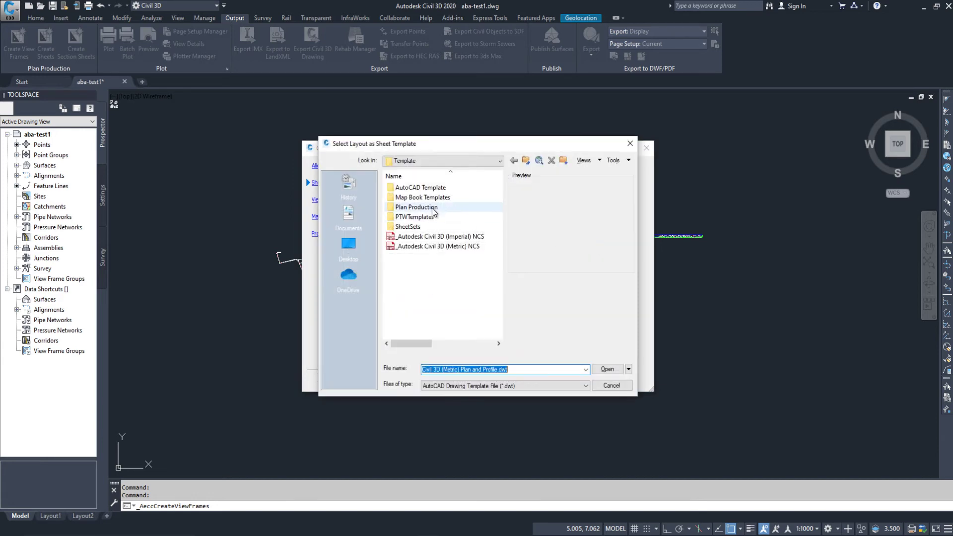
pyautogui.doubleClick(418, 207)
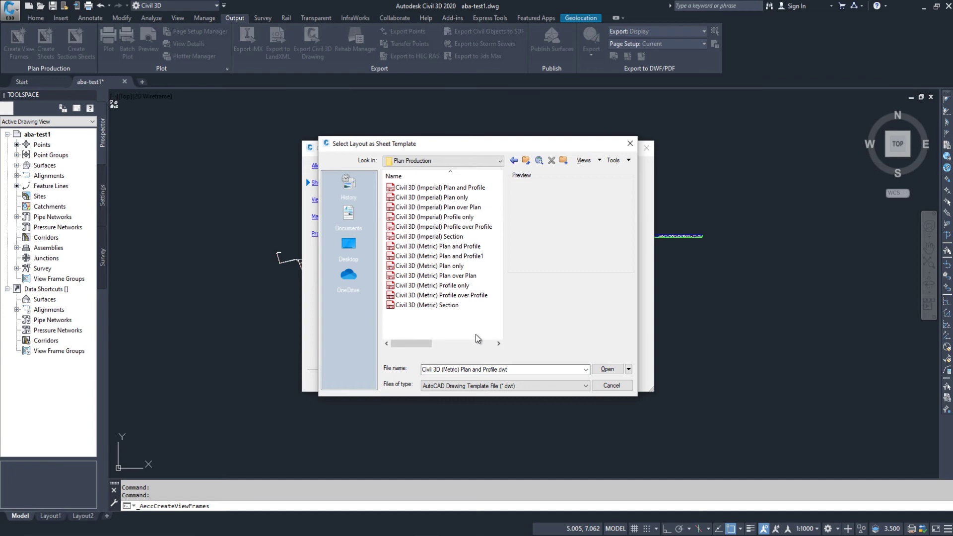
pyautogui.click(478, 256)
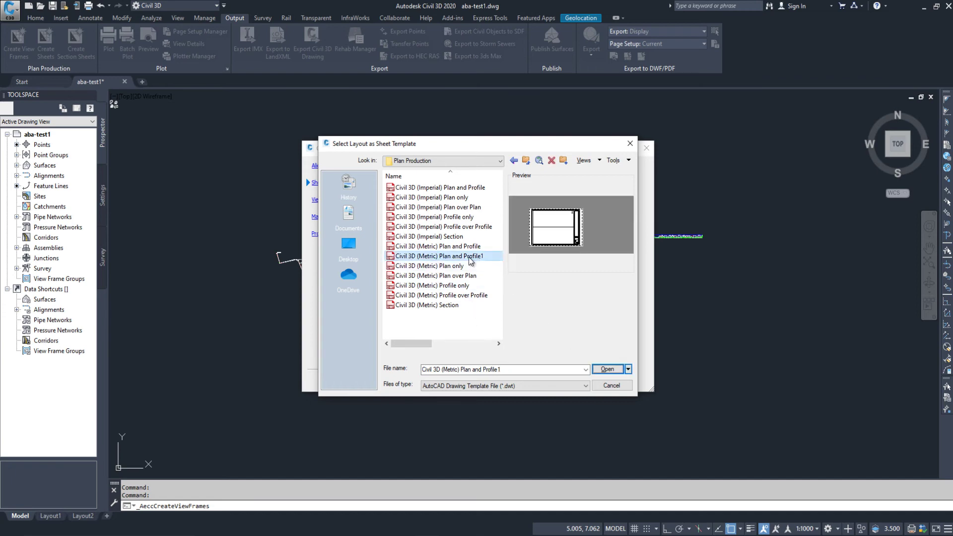
pyautogui.click(604, 369)
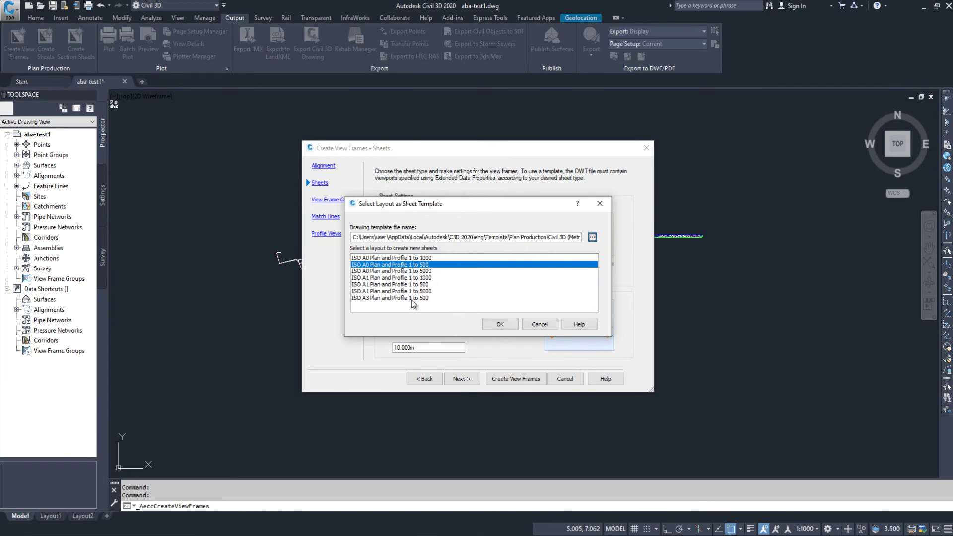
pyautogui.click(412, 300)
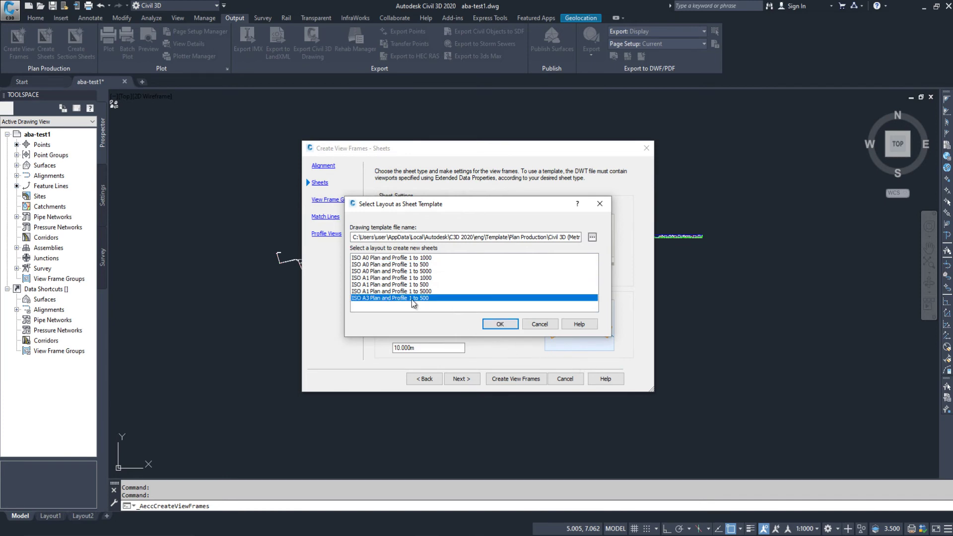
pyautogui.click(500, 325)
# Step: Keep the group, match line and profile view defaults (rony-st1, ronyst3) and create the view frames
pyautogui.click(460, 381)
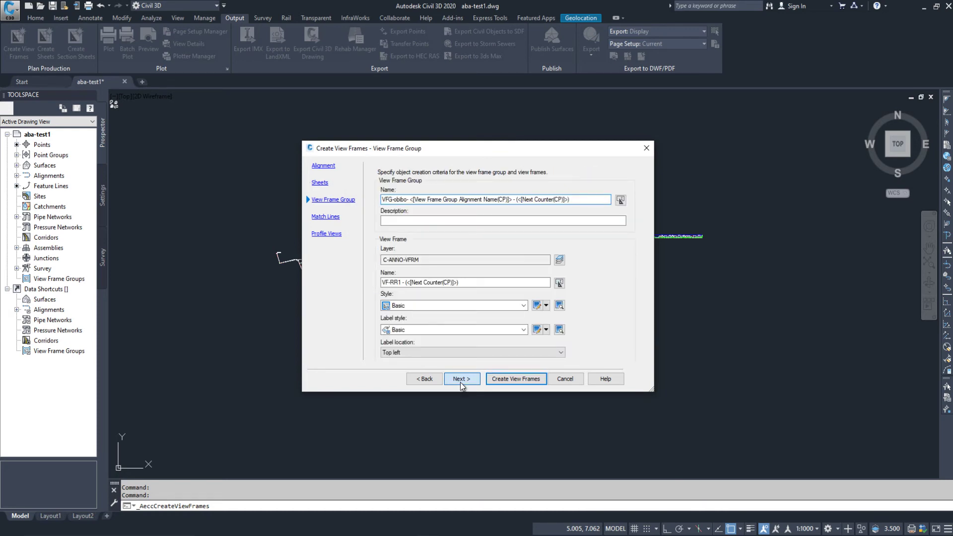
pyautogui.click(460, 381)
pyautogui.click(461, 381)
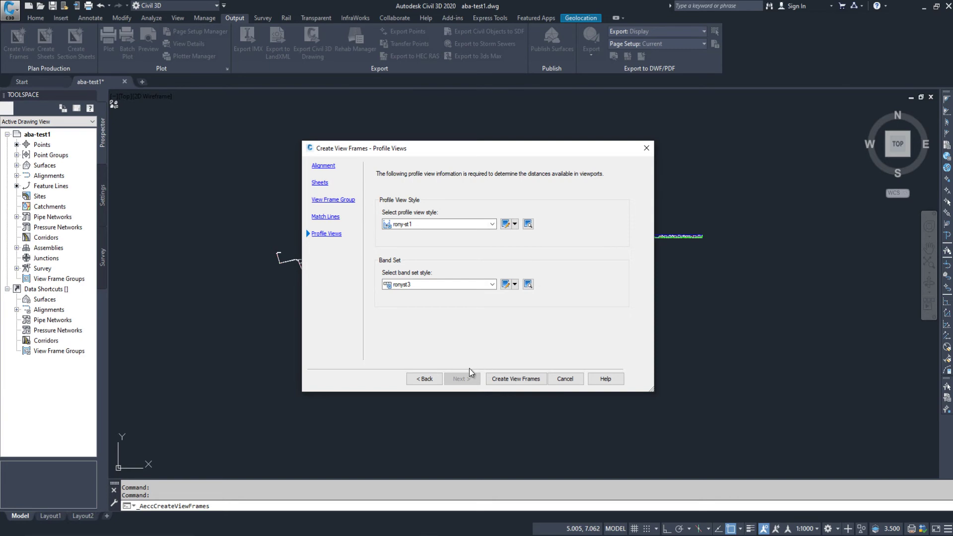
pyautogui.click(517, 379)
pyautogui.scroll(10, 298, 266)
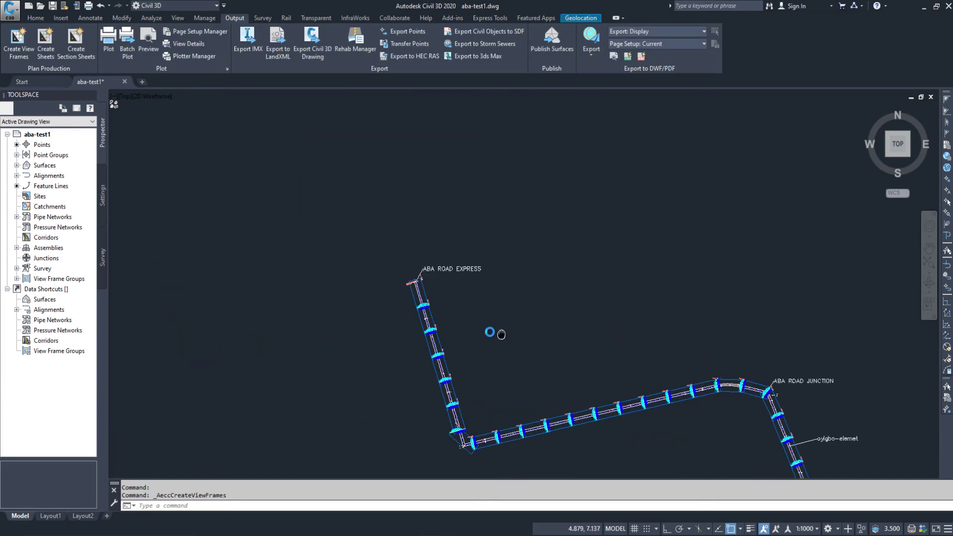
pyautogui.scroll(3, 451, 307)
pyautogui.moveTo(450, 307); pyautogui.dragTo(458, 342, button='middle')
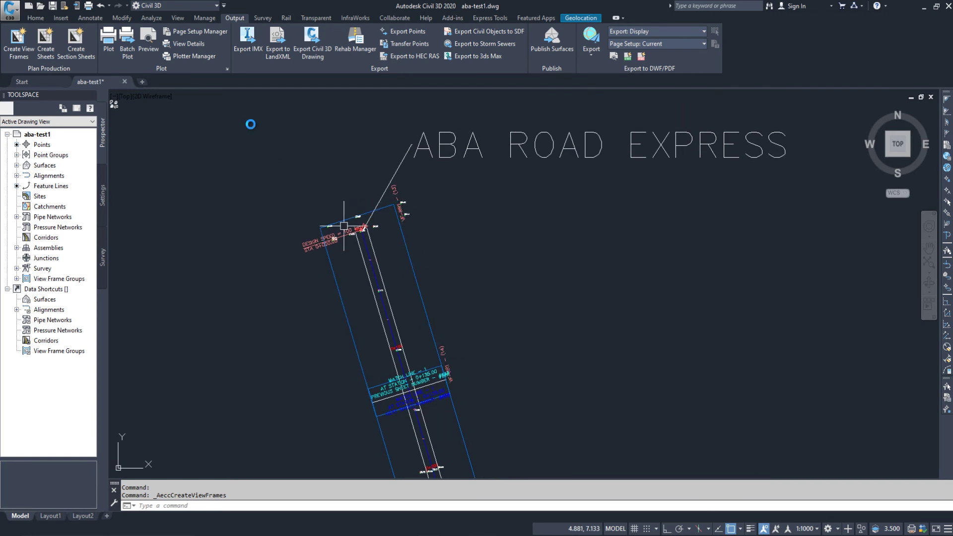
pyautogui.click(91, 18)
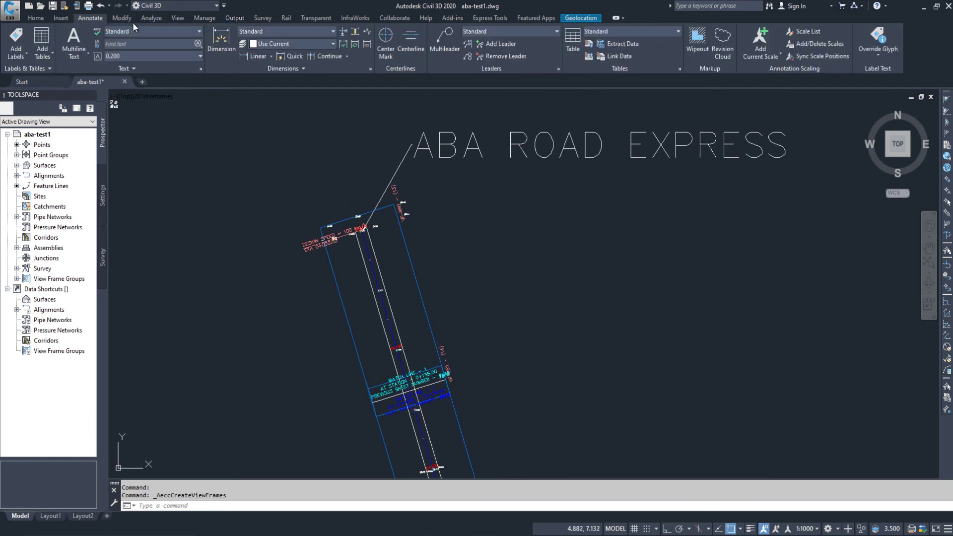
pyautogui.click(256, 58)
pyautogui.click(271, 56)
pyautogui.click(273, 92)
pyautogui.click(395, 206)
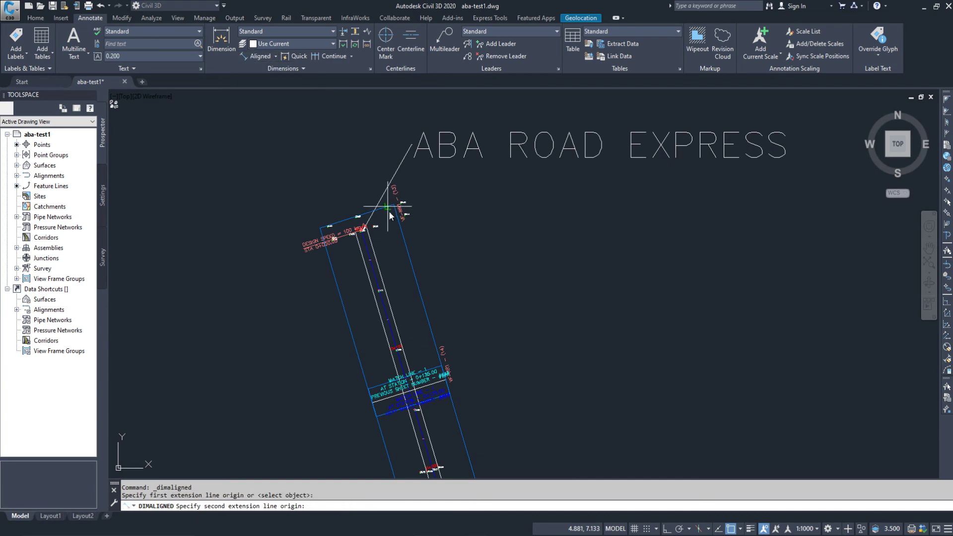
pyautogui.click(436, 399)
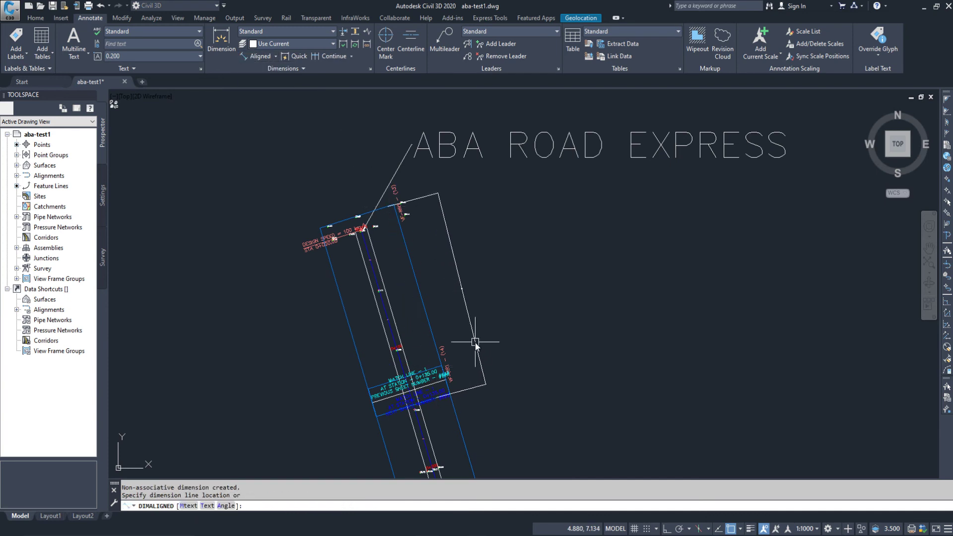
pyautogui.click(464, 290)
pyautogui.scroll(5, 464, 290)
pyautogui.click(436, 260)
pyautogui.click(392, 313)
pyautogui.write('e')
pyautogui.press('Return')
pyautogui.press('Escape')
pyautogui.scroll(-6, 447, 323)
pyautogui.scroll(3, 530, 357)
pyautogui.scroll(2, 530, 357)
pyautogui.scroll(-2, 530, 357)
pyautogui.moveTo(590, 366); pyautogui.dragTo(415, 207, button='middle')
pyautogui.scroll(-4, 551, 338)
pyautogui.click(234, 20)
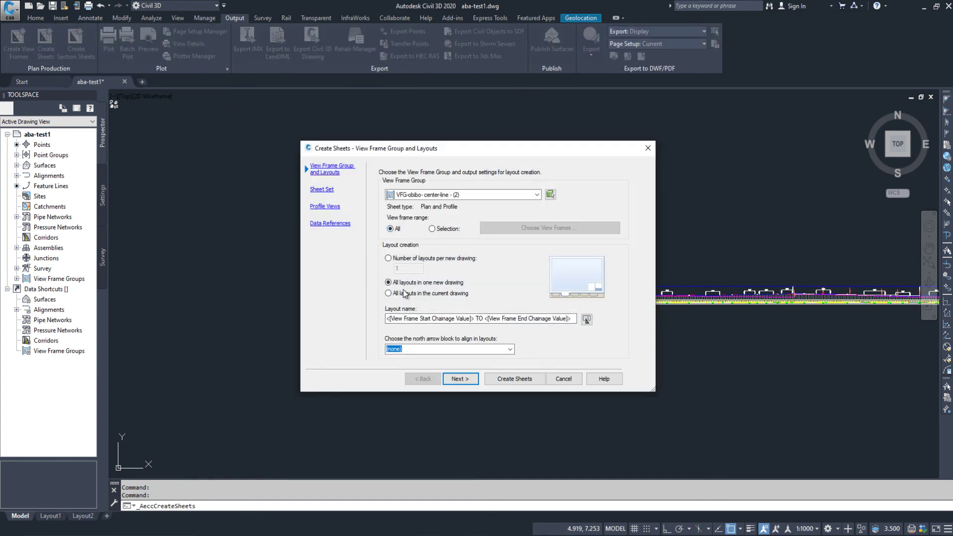
# Step: Use the North arrow block in the layouts and advance to the profile view settings
pyautogui.click(428, 350)
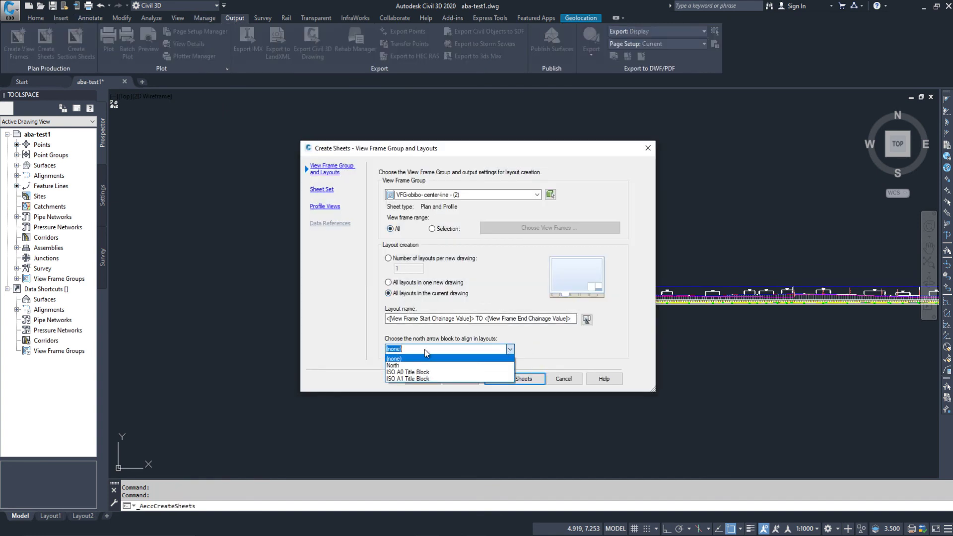
pyautogui.click(416, 368)
pyautogui.click(458, 378)
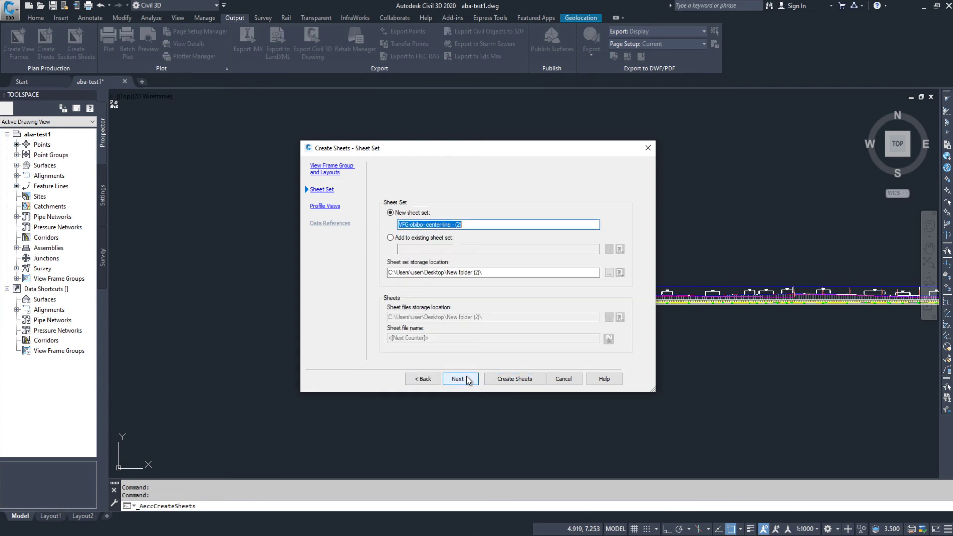
pyautogui.click(458, 378)
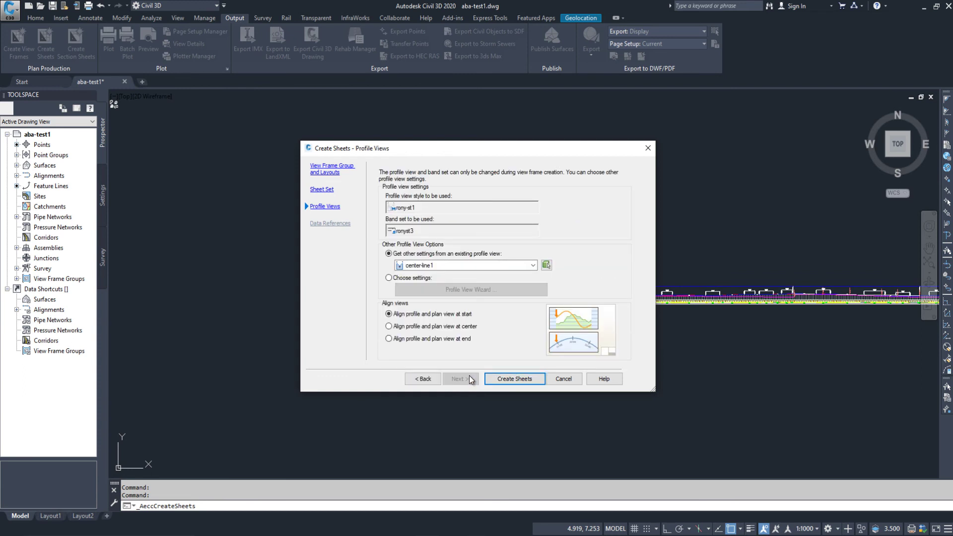
# Step: Set rony-st1 as the first split profile view style in the Profile View Wizard
pyautogui.click(389, 278)
pyautogui.click(471, 289)
pyautogui.click(551, 281)
pyautogui.click(488, 333)
pyautogui.click(552, 281)
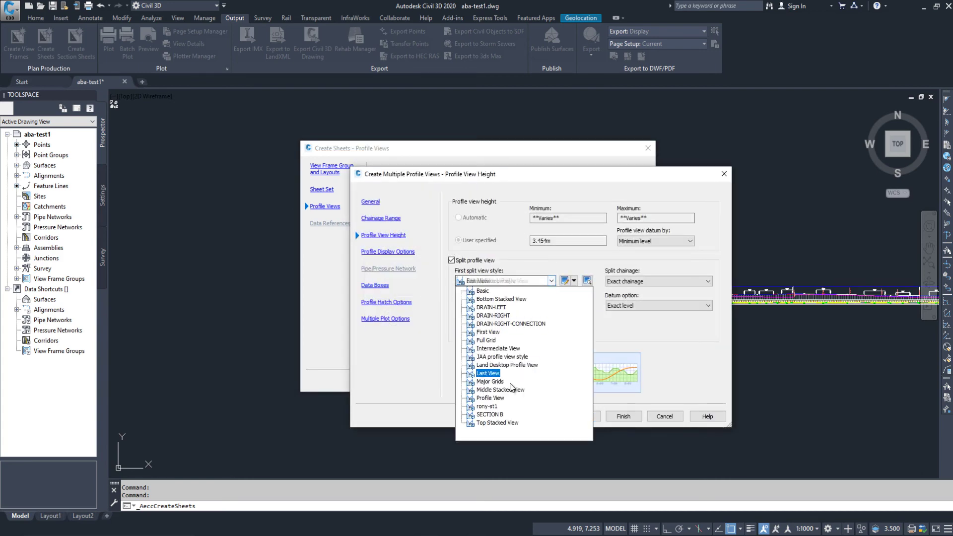
pyautogui.click(489, 412)
# Step: Finish the Profile View Wizard with the remaining page defaults
pyautogui.click(580, 417)
pyautogui.click(597, 417)
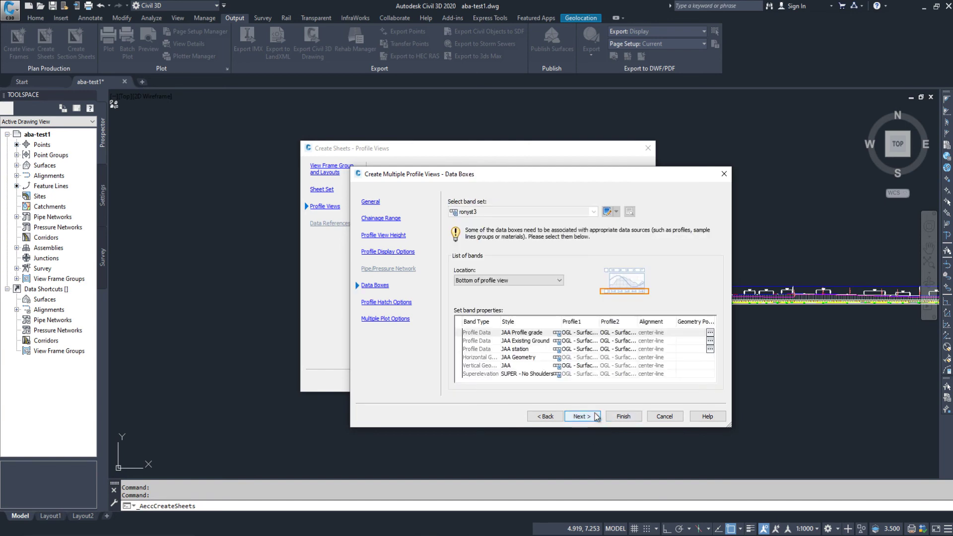
pyautogui.click(594, 417)
pyautogui.click(587, 417)
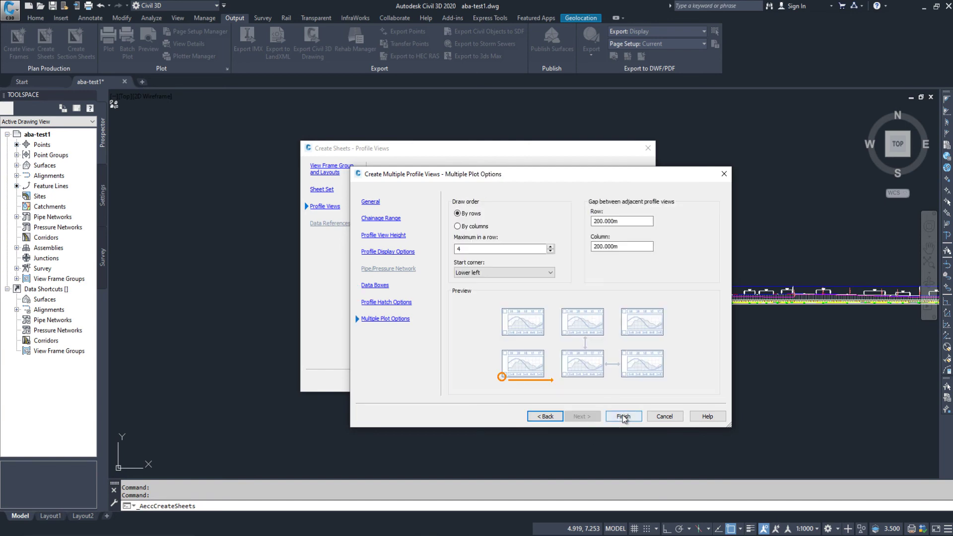
pyautogui.click(622, 417)
# Step: Create the sheets, accept saving the drawing, and pan to an empty area
pyautogui.click(510, 380)
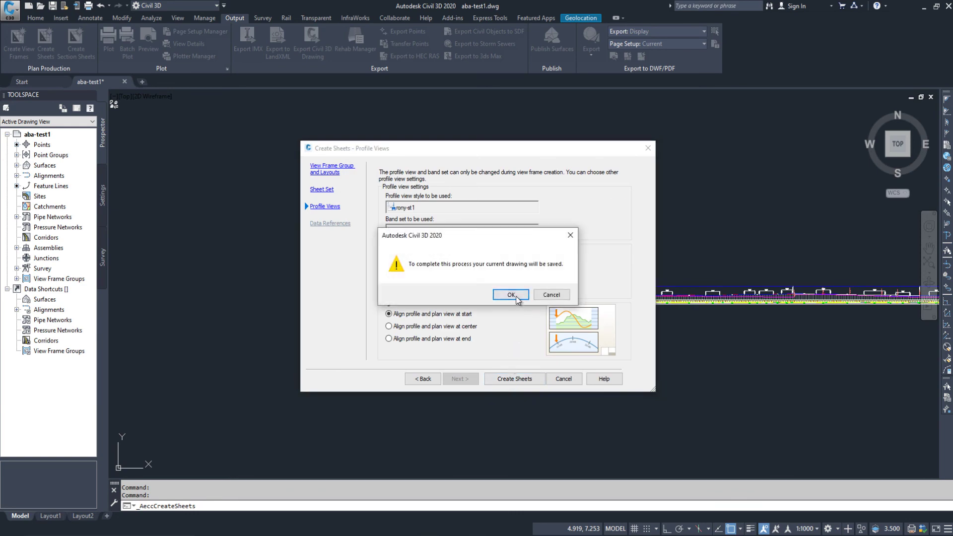
pyautogui.click(511, 295)
pyautogui.scroll(-3, 518, 294)
pyautogui.moveTo(590, 331); pyautogui.dragTo(341, 219, button='middle')
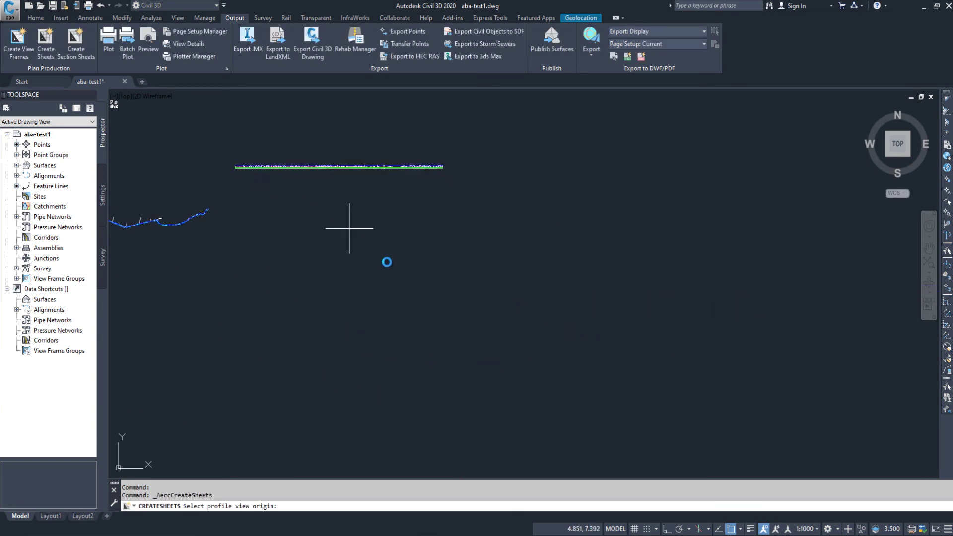
# Step: Place the profile view origin in empty space and close the Event Viewer
pyautogui.click(473, 267)
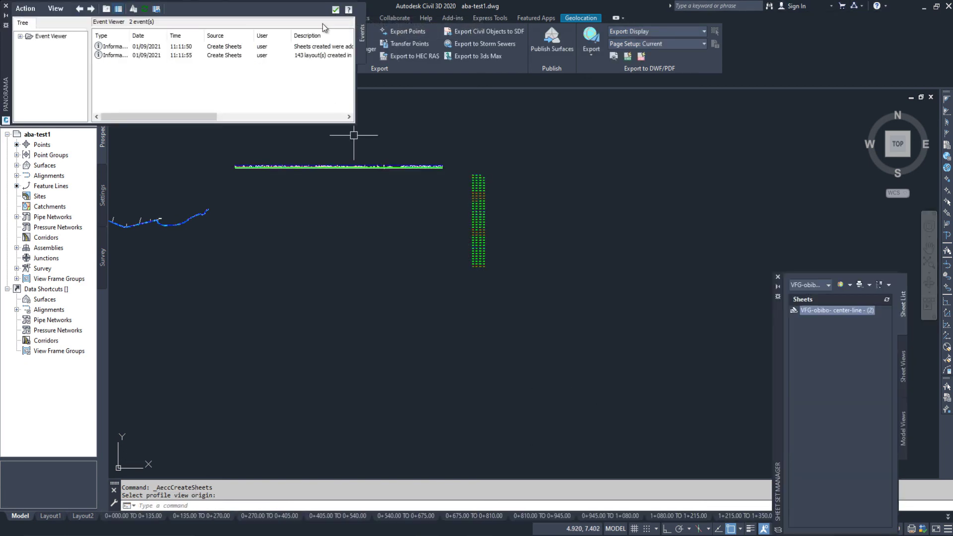
pyautogui.click(336, 10)
pyautogui.scroll(5, 437, 312)
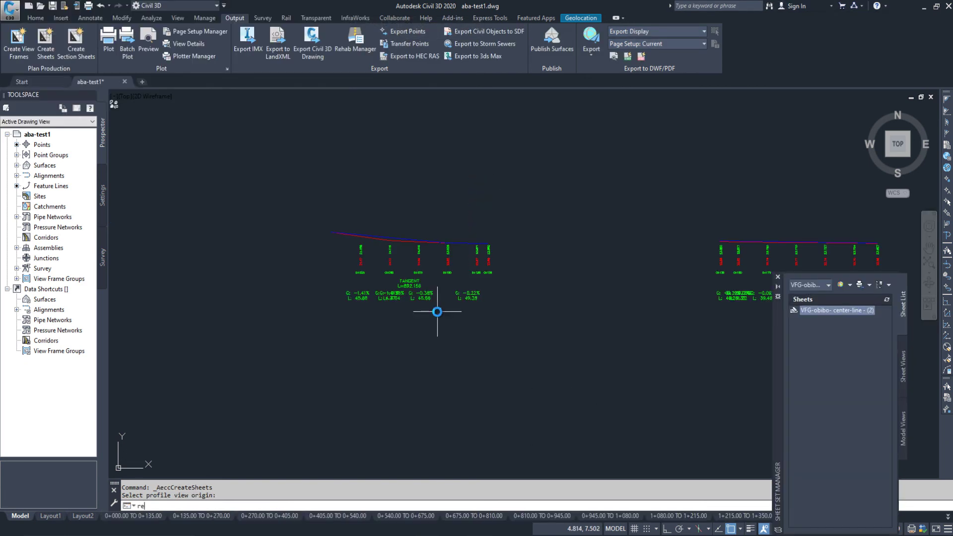
pyautogui.click(400, 368)
pyautogui.press('Escape')
pyautogui.scroll(5, 351, 298)
# Step: Set the first profile view's split datum manually to 22.000 in Profile View Properties
pyautogui.click(282, 292)
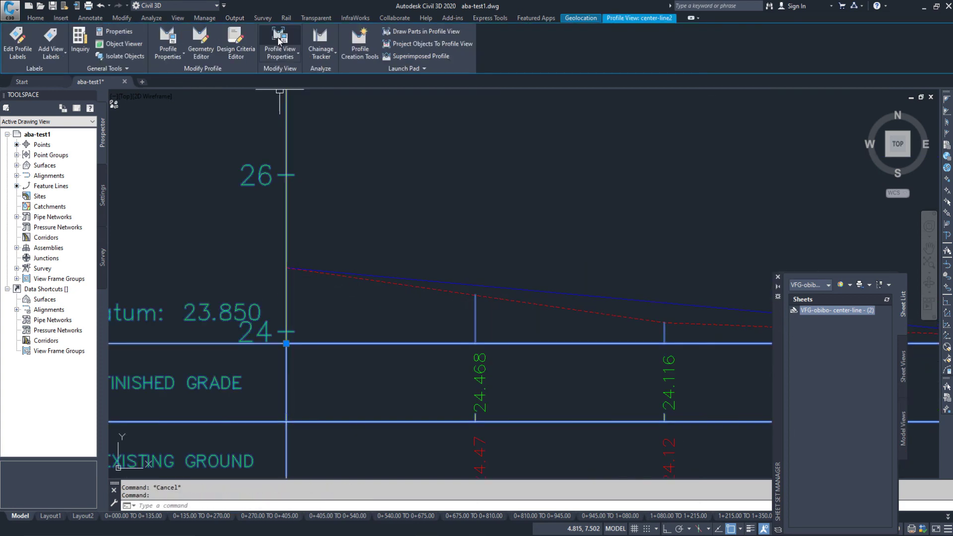
pyautogui.click(279, 40)
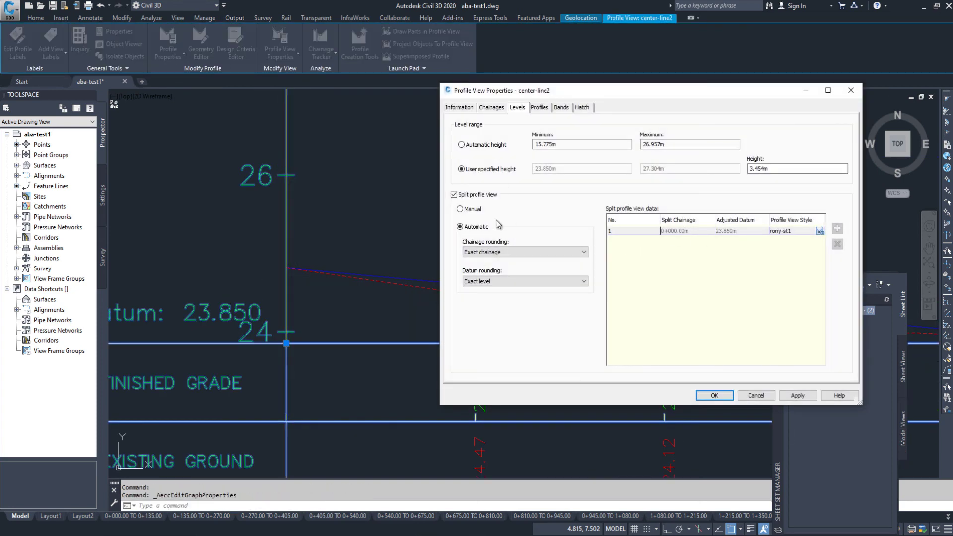
pyautogui.click(473, 209)
pyautogui.doubleClick(737, 231)
pyautogui.write('22')
pyautogui.press('Return')
pyautogui.click(715, 395)
# Step: Open the 0+000.00 TO 0+135.00 sheet layout
pyautogui.scroll(-4, 413, 273)
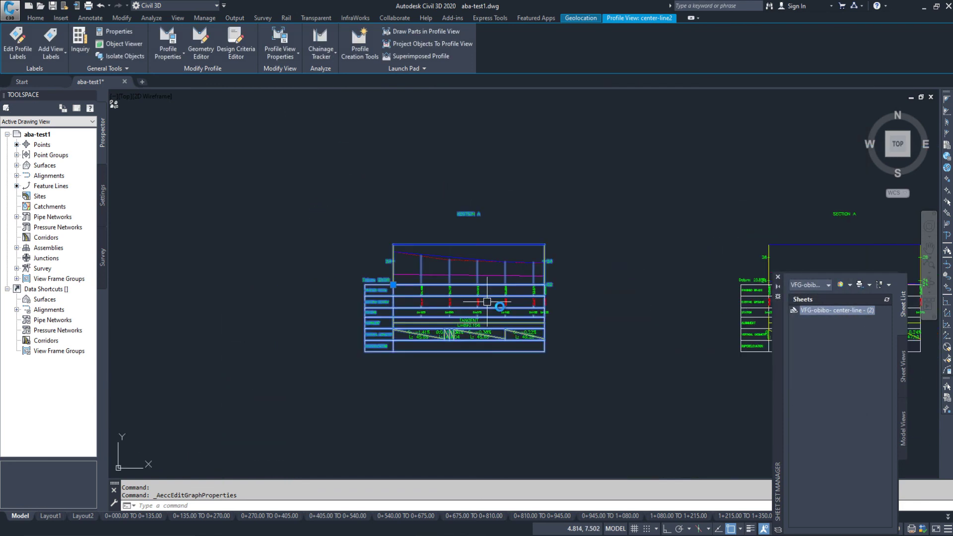
pyautogui.scroll(4, 485, 305)
pyautogui.press('Escape')
pyautogui.scroll(-3, 521, 302)
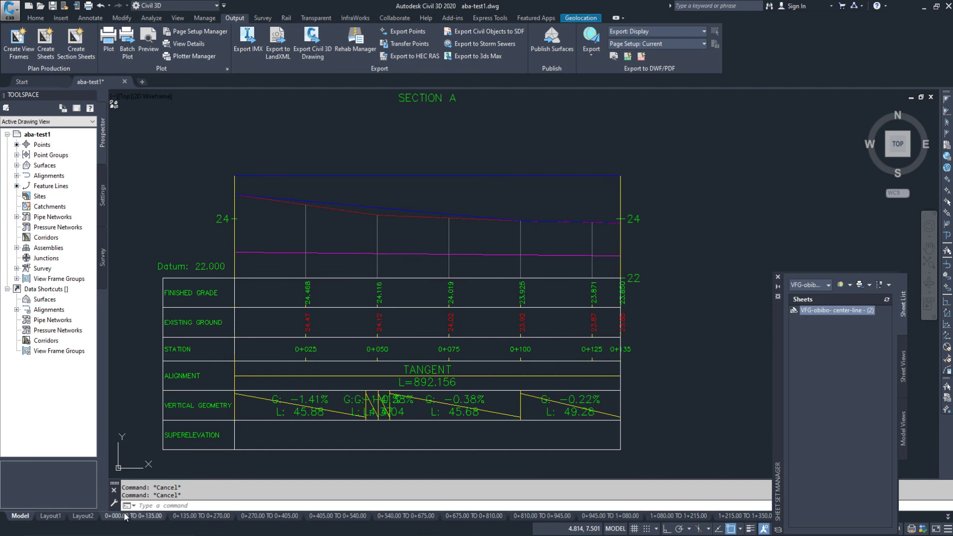
pyautogui.click(136, 516)
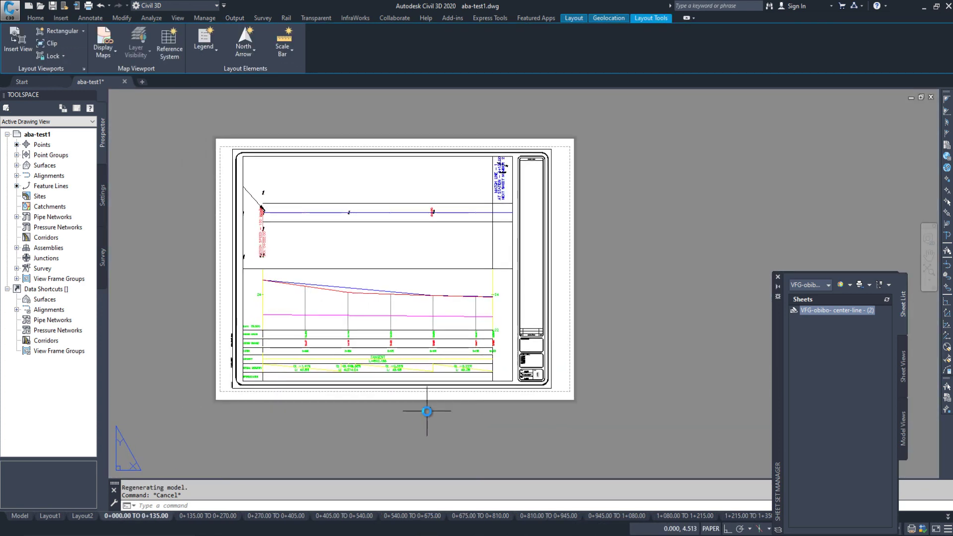
# Step: Preview the single-sheet A3 plot of the 0+000.00 TO 0+135.00 layout, then close it
pyautogui.hotkey('ctrl', 'p')
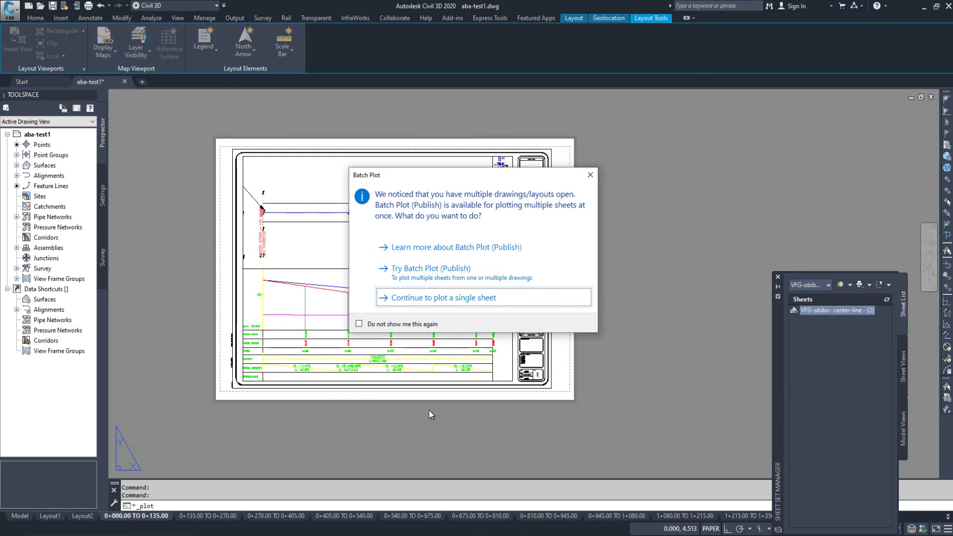
pyautogui.click(463, 301)
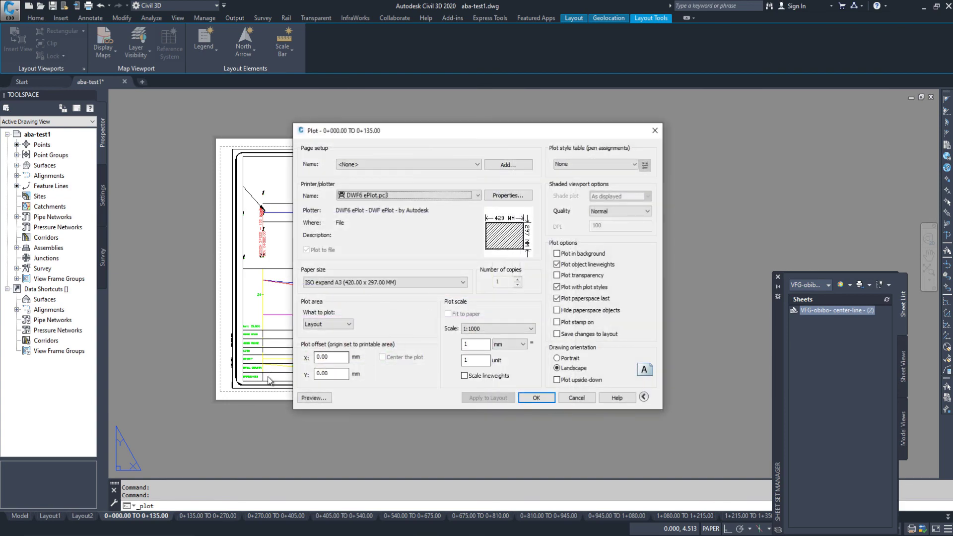
pyautogui.click(313, 398)
pyautogui.scroll(2, 438, 311)
pyautogui.scroll(-4, 438, 311)
pyautogui.press('Escape')
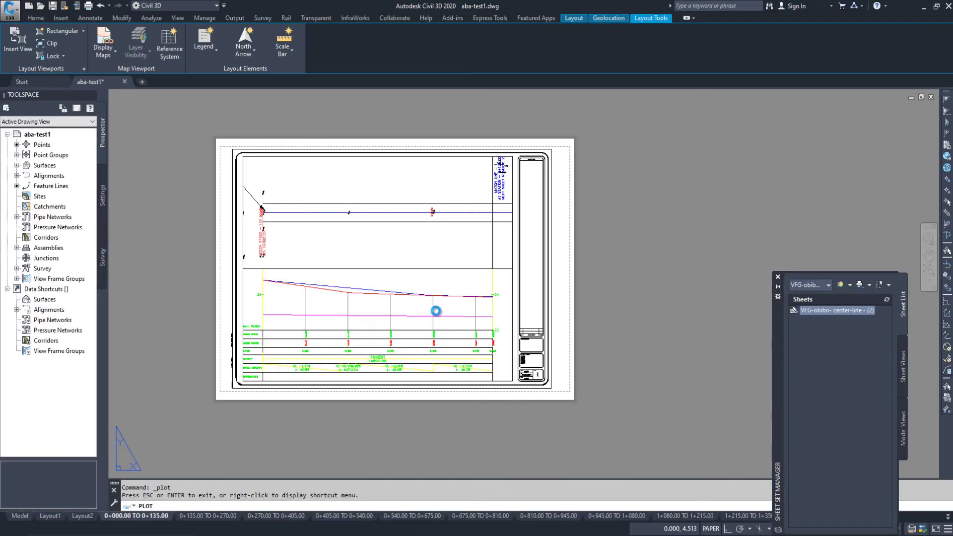
pyautogui.press('Escape')
# Step: Minimise Civil 3D and the folder window to reveal the desktop
pyautogui.moveTo(426, 427); pyautogui.dragTo(469, 420, button='middle')
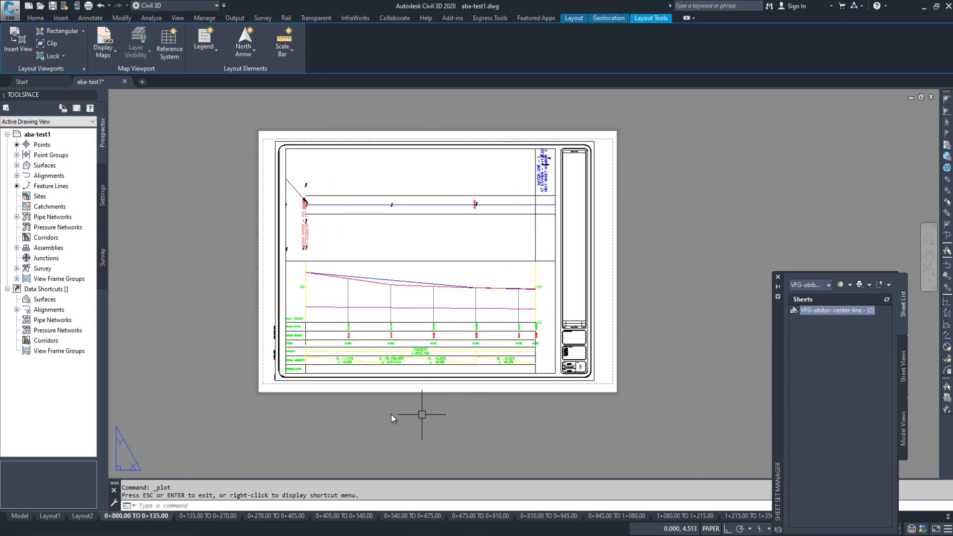
pyautogui.moveTo(315, 424); pyautogui.dragTo(357, 424, button='middle')
pyautogui.click(924, 7)
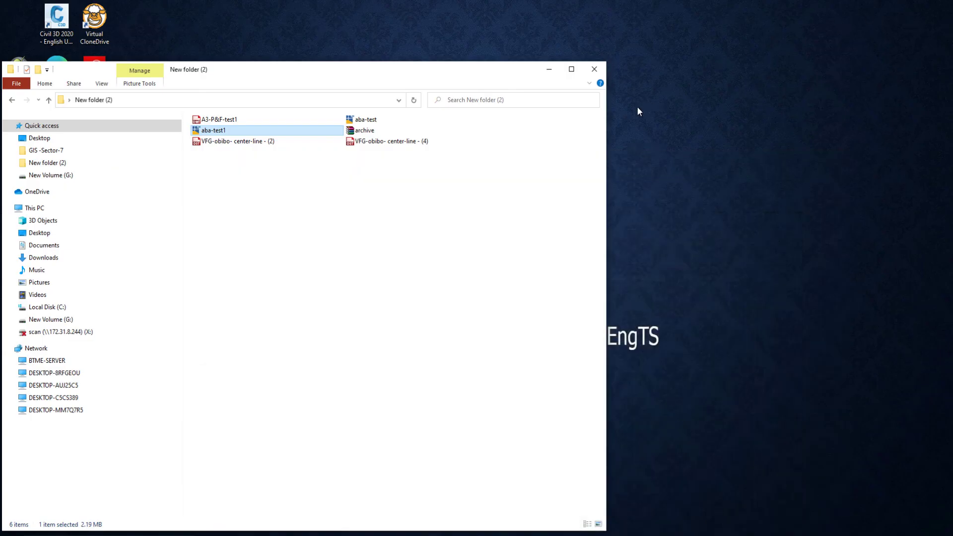
pyautogui.click(546, 72)
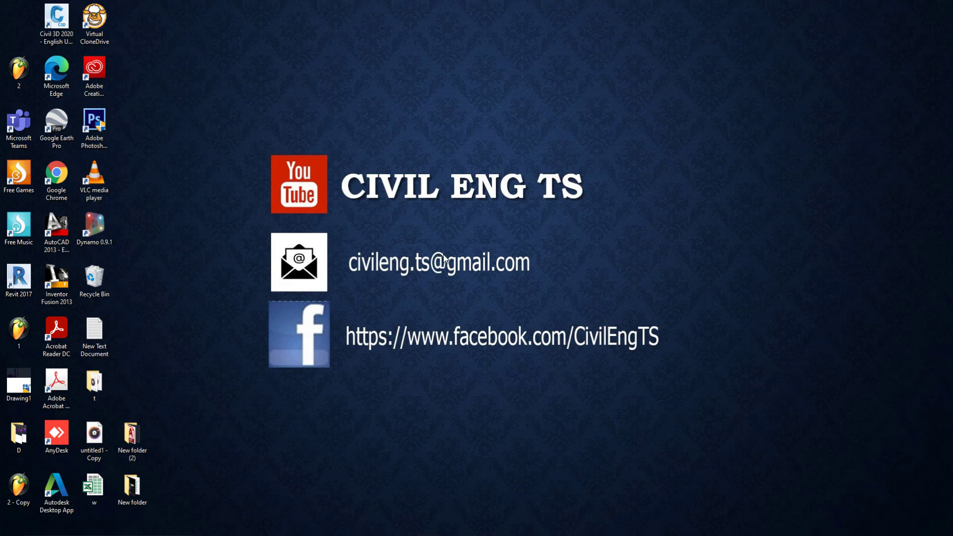